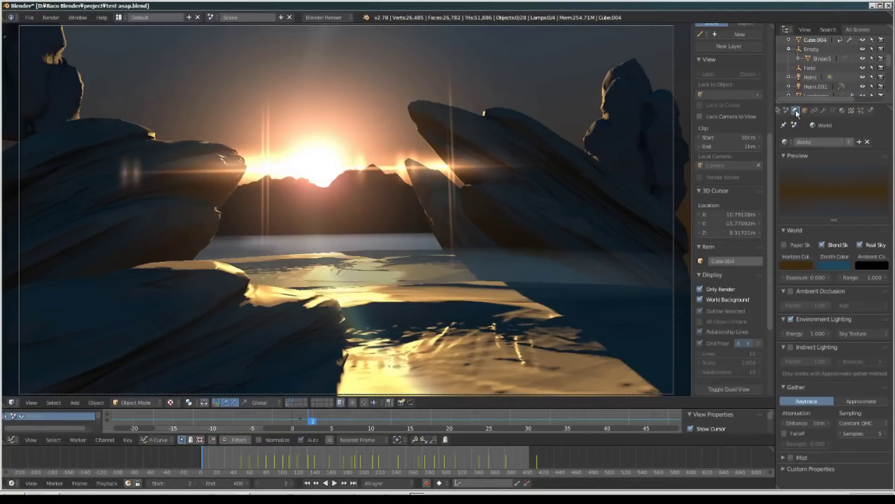
Preview the current camera view as an OpenGL render, and play the animation as far as frame 350.
click(401, 402)
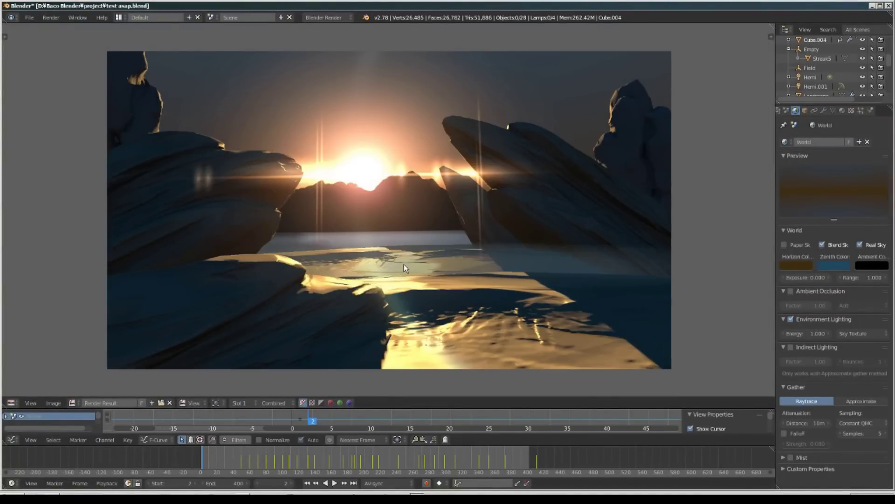
key(Escape)
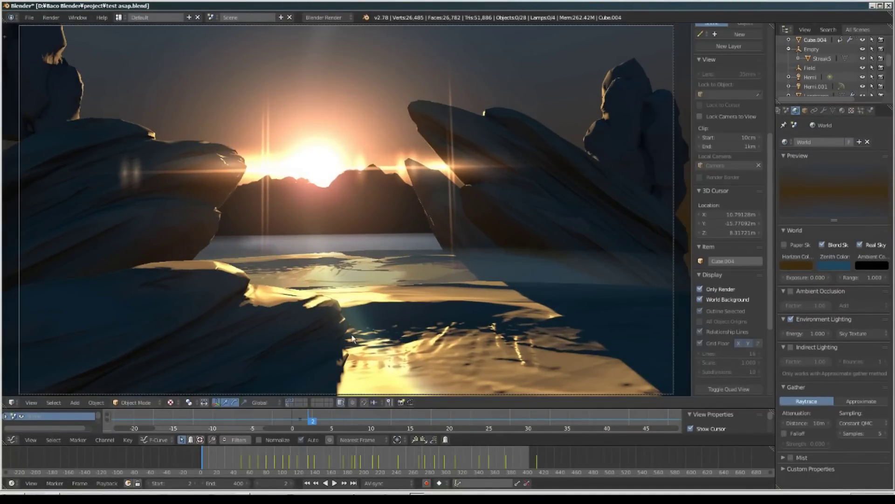
click(335, 483)
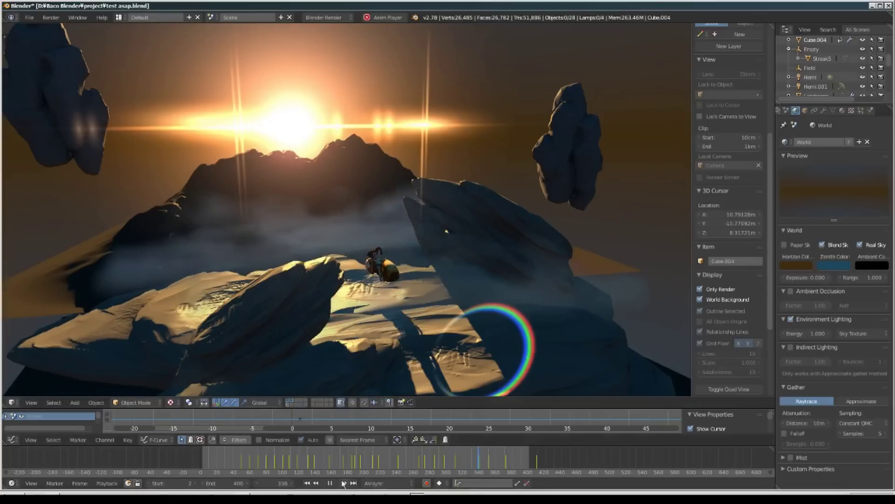
click(332, 483)
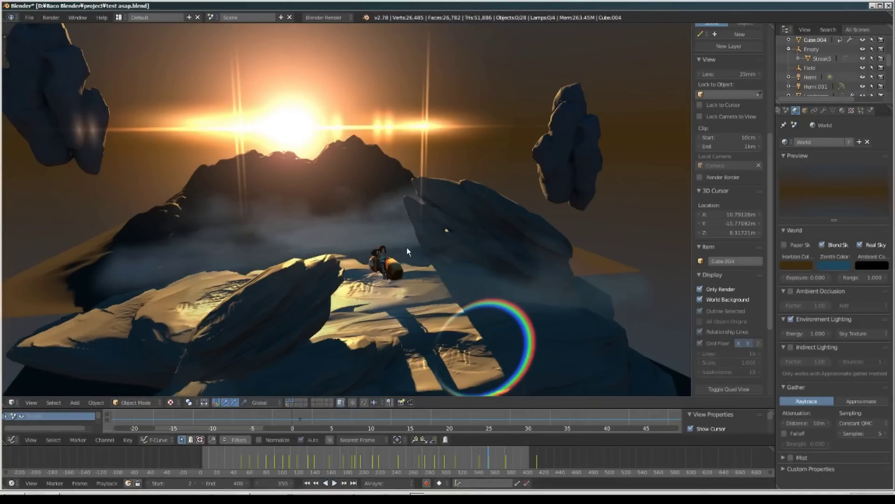
Move the animation to frame 78 and frame the flying rider above the terrain.
middle_drag(407, 247, 380, 290)
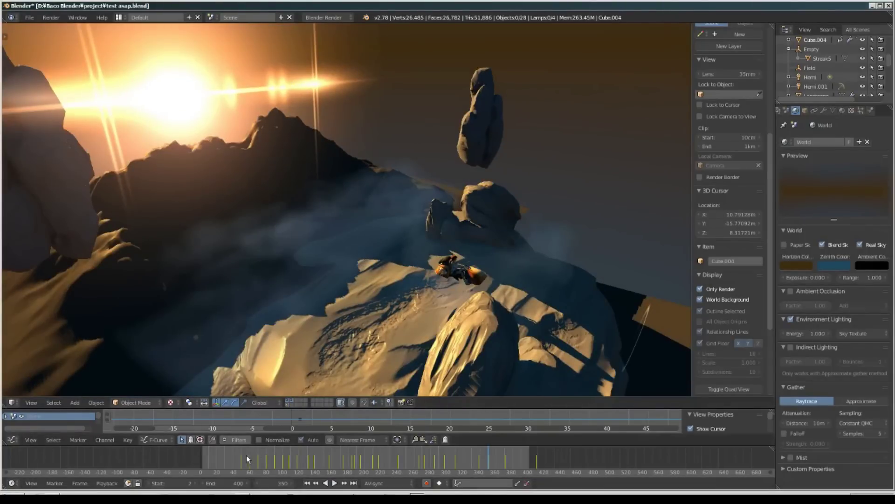
drag(244, 455, 265, 460)
middle_drag(434, 392, 369, 351)
scroll(375, 367, up, 3)
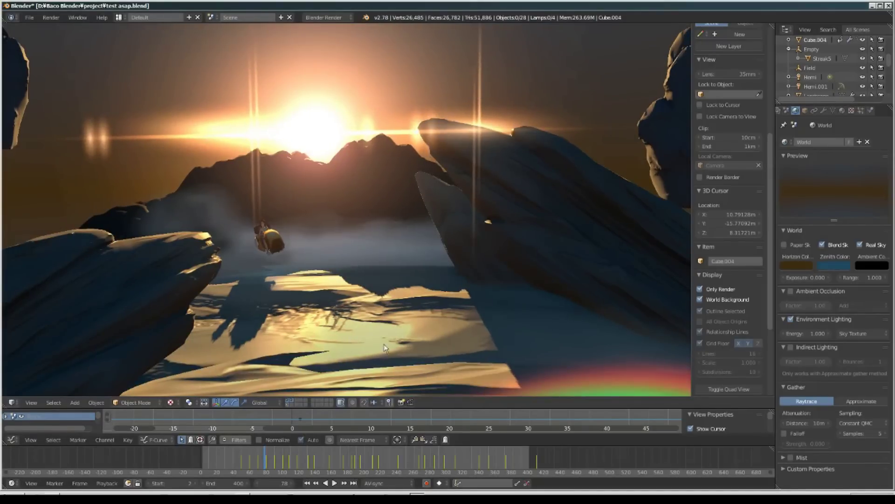
Show only the scene layer holding the landscape, the rocks and the sun flare.
click(287, 400)
click(286, 404)
click(287, 399)
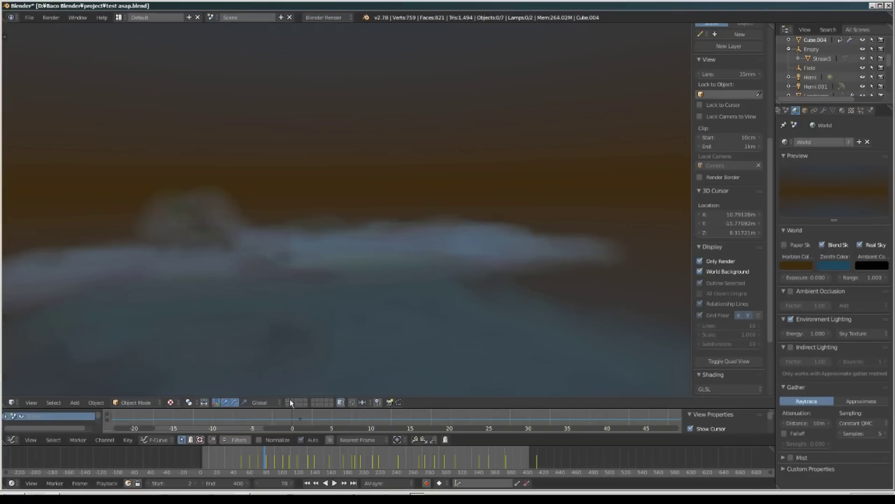
click(291, 399)
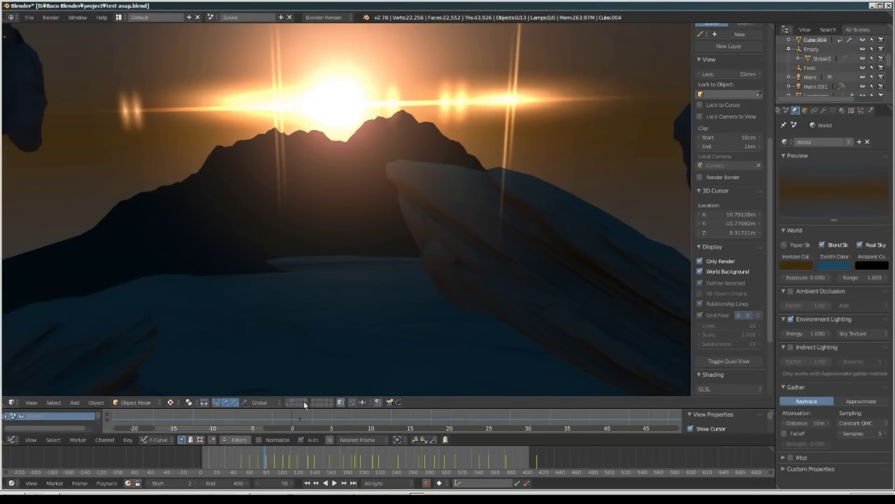
Select several of the terrain rocks and bring up the texture settings of their material.
scroll(368, 285, down, 4)
middle_drag(369, 285, 400, 281)
scroll(401, 290, up, 2)
middle_drag(486, 242, 502, 281)
right_click(461, 245)
right_click(465, 249)
right_click(502, 282)
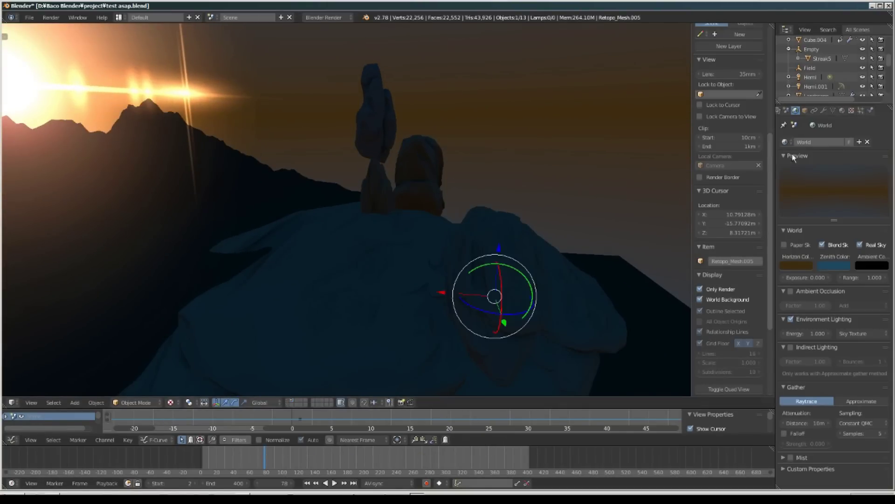
click(851, 110)
right_click(437, 176)
click(843, 112)
middle_drag(467, 177, 447, 187)
scroll(839, 207, up, 5)
click(851, 110)
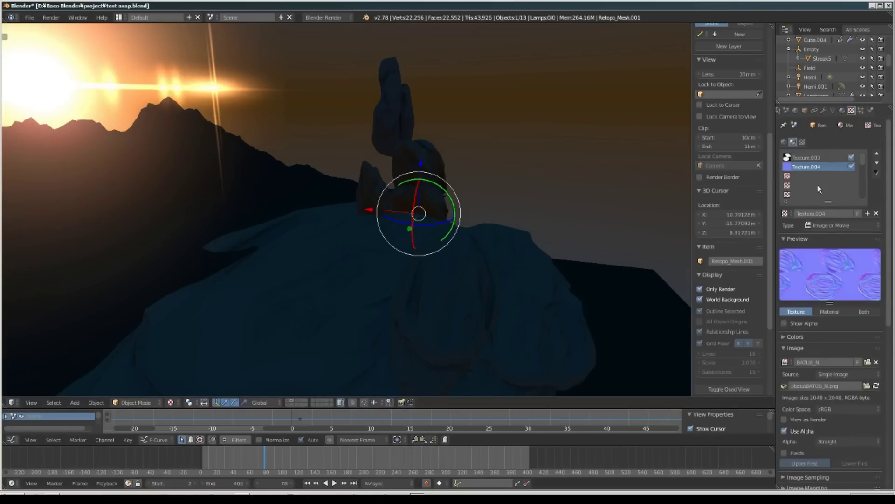
Inspect the rock and Landscape meshes in wireframe and solid shading, and return the viewport to rendered shading.
mouse_move(515, 261)
middle_down()
mouse_move(416, 240)
mouse_move(494, 236)
mouse_move(476, 236)
middle_up()
key(z)
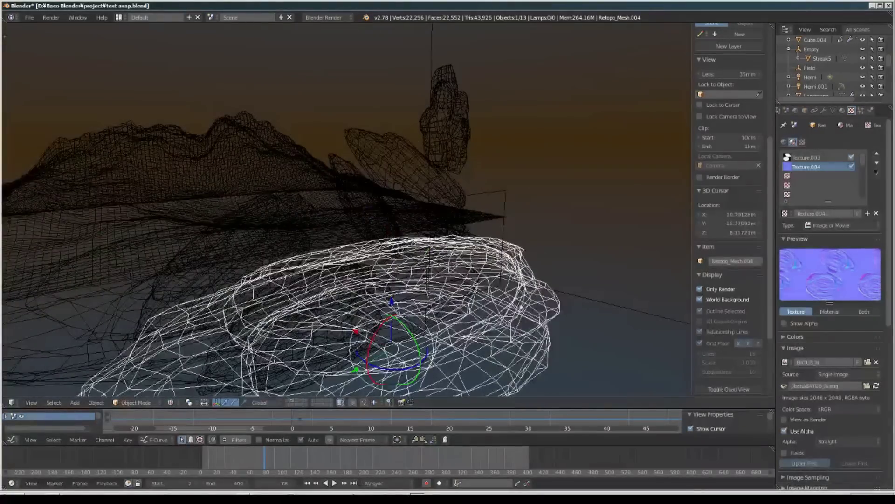
key(z)
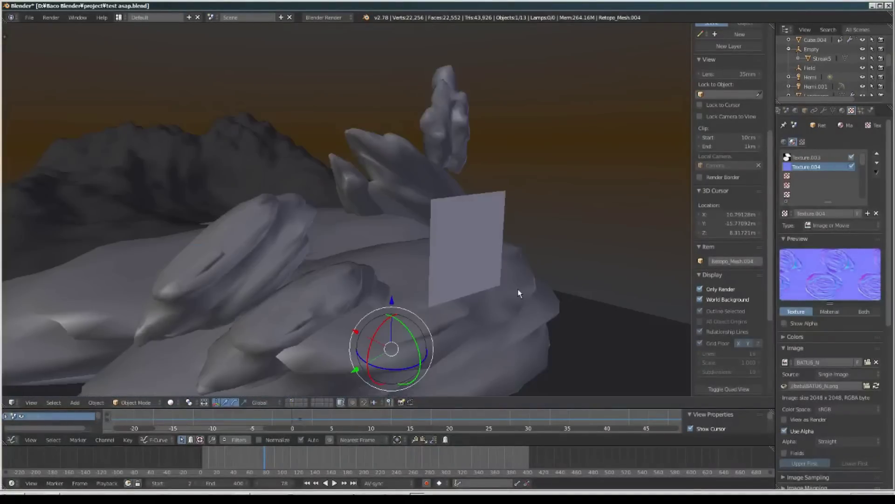
mouse_move(518, 289)
middle_down()
mouse_move(491, 289)
mouse_move(287, 153)
mouse_move(464, 248)
mouse_move(452, 254)
middle_up()
right_click(287, 153)
key(z)
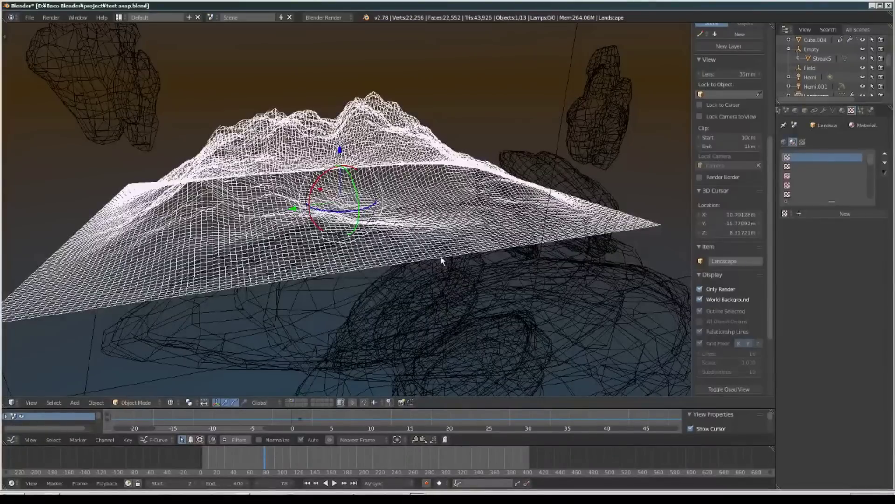
key(shift+z)
scroll(467, 268, up, 2)
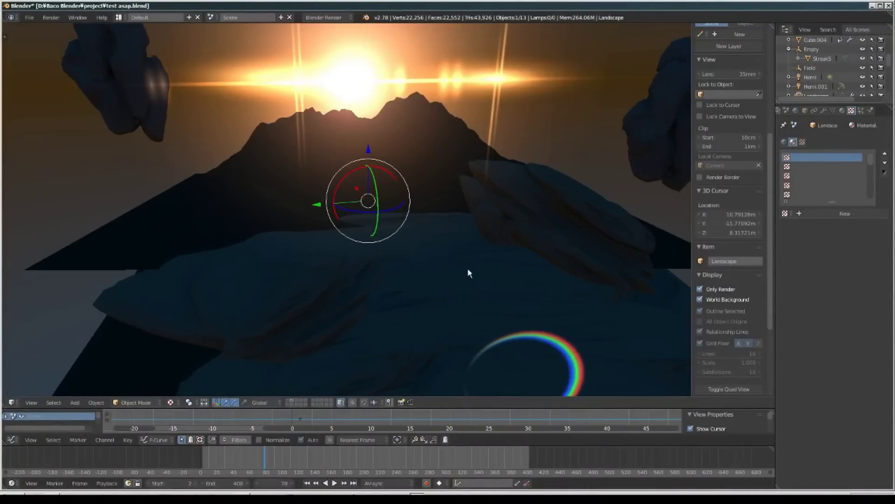
Examine the mountain landscape and the sun flare behind it from several angles and distances.
key(shift+a)
mouse_move(468, 268)
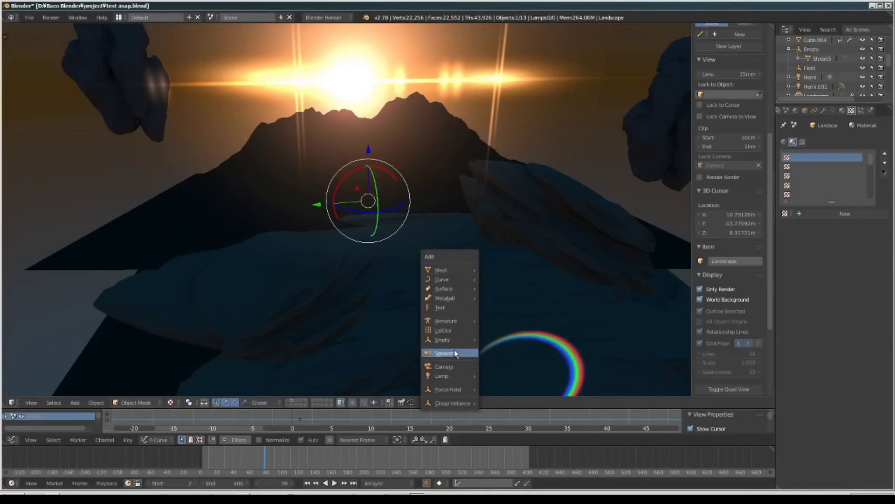
middle_drag(359, 243, 360, 225)
scroll(372, 235, up, 4)
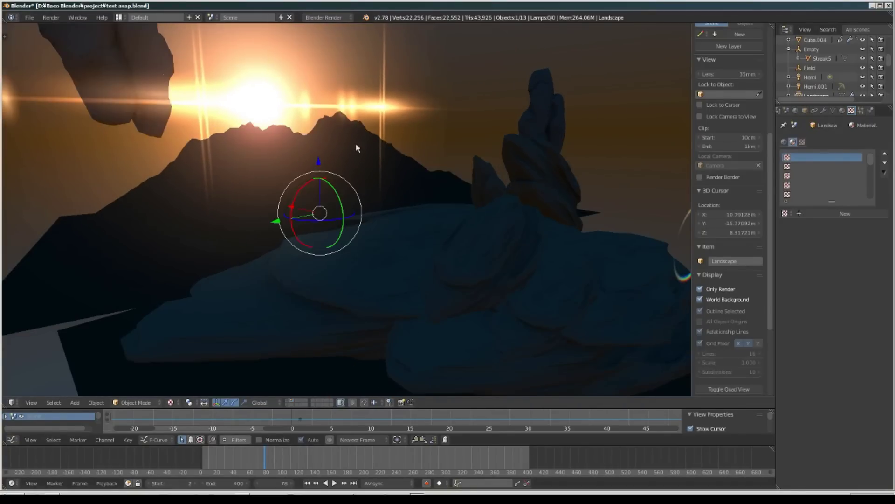
middle_drag(473, 258, 447, 273)
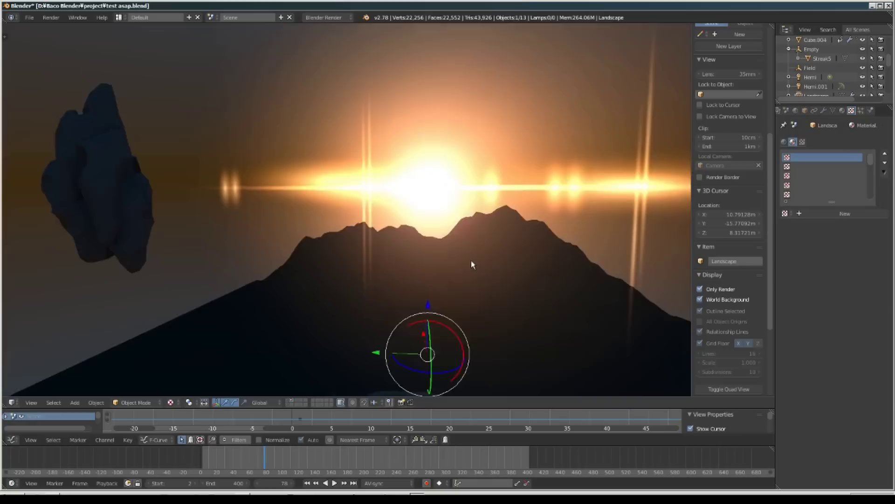
middle_drag(471, 260, 399, 250)
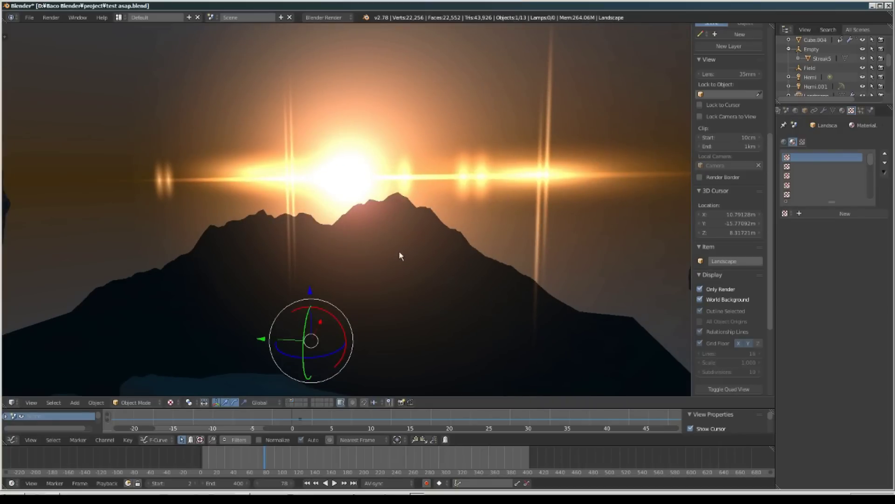
middle_drag(363, 252, 455, 264)
scroll(454, 263, down, 2)
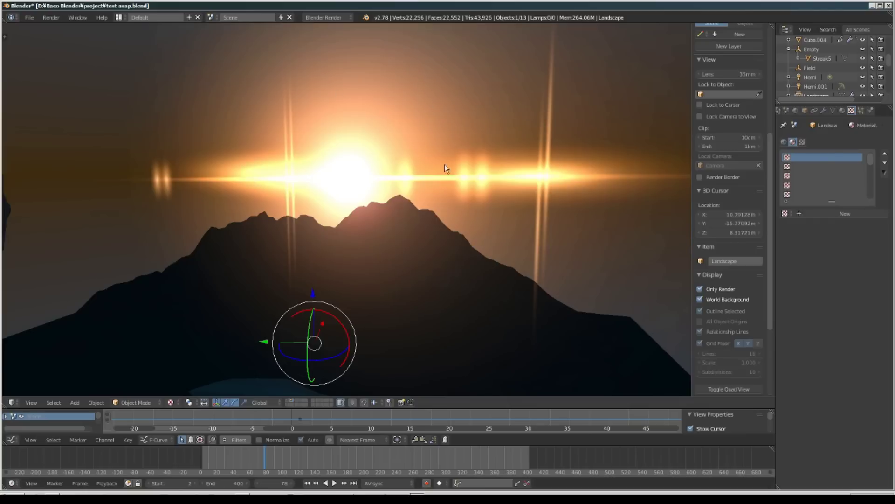
scroll(380, 188, down, 2)
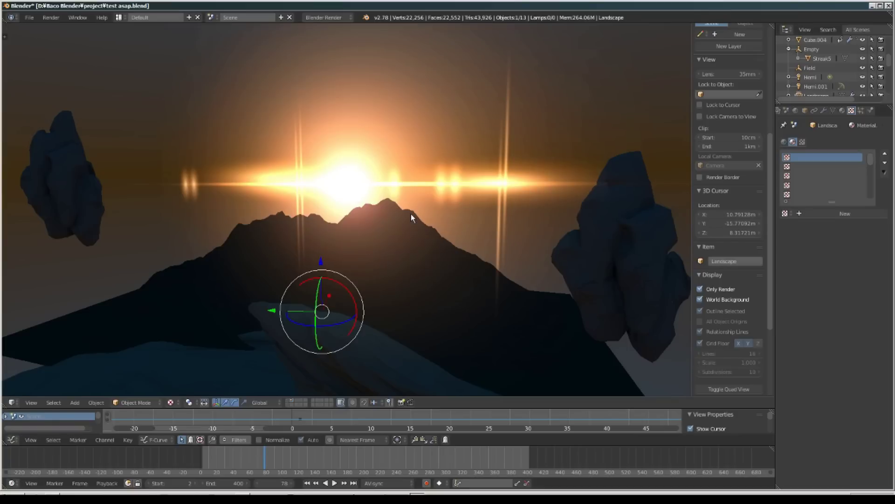
scroll(393, 228, down, 2)
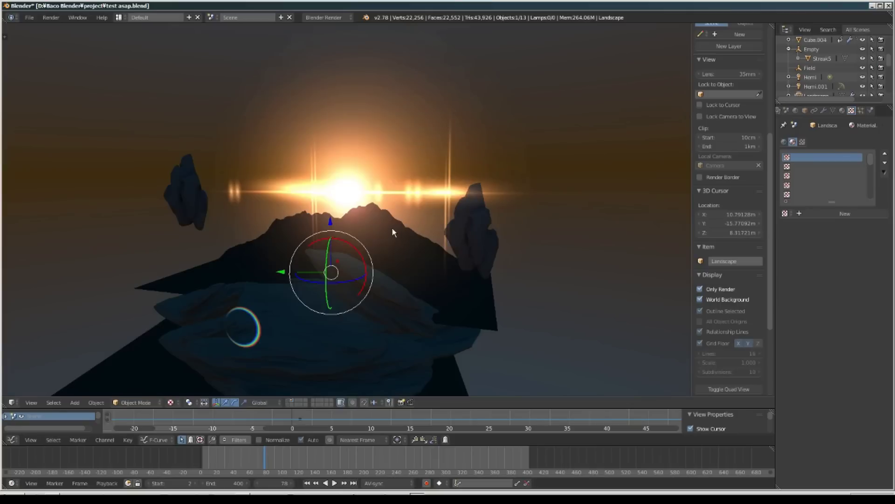
Select the Streak5 flare plane in wireframe, return to rendered shading, and review its image texture and mapping settings.
key(z)
right_click(601, 169)
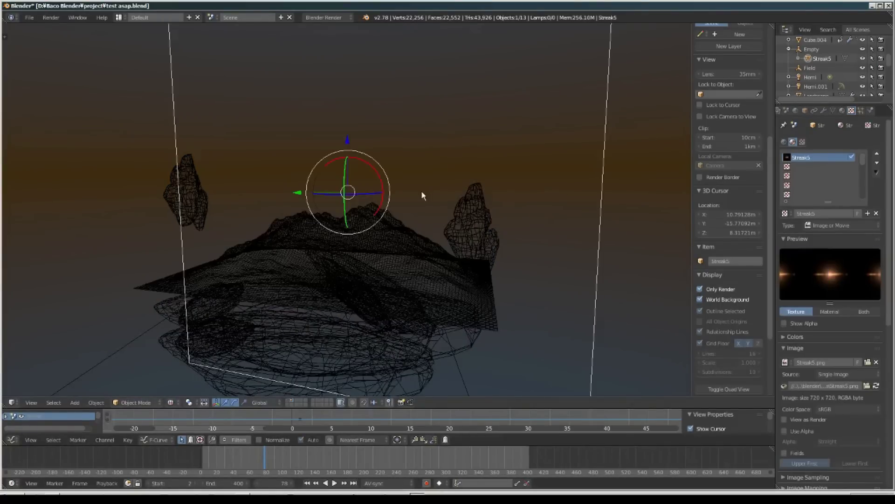
scroll(422, 192, up, 2)
key(shift+z)
scroll(359, 198, up, 2)
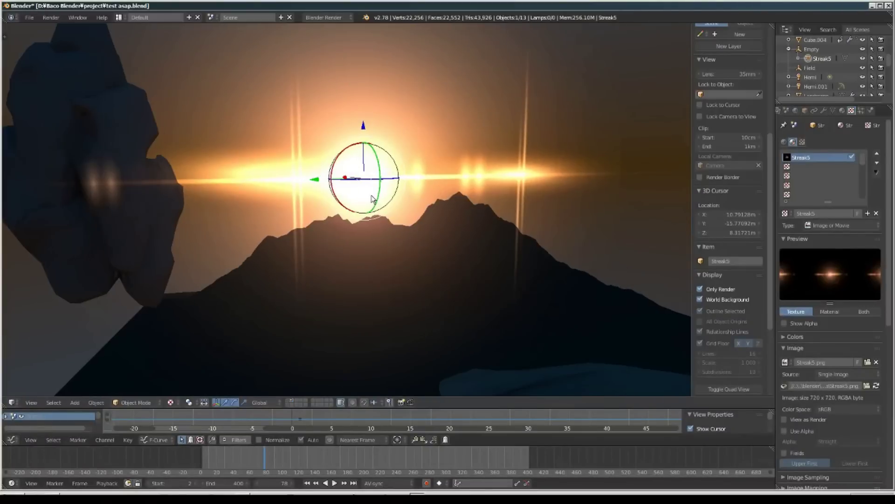
scroll(393, 194, up, 1)
scroll(447, 195, up, 1)
shift+middle_drag(447, 195, 366, 236)
scroll(831, 281, down, 8)
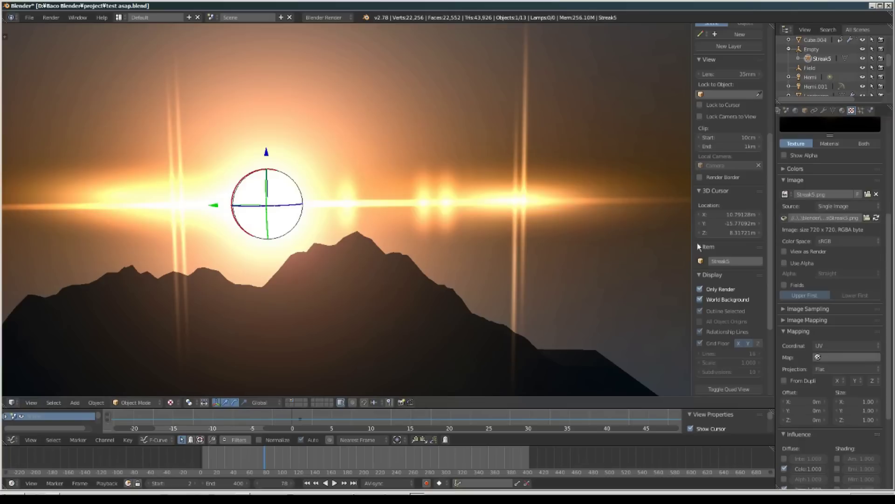
Switch the render engine to Blender Game and bring up the Game Settings of the Streak5 material.
click(323, 18)
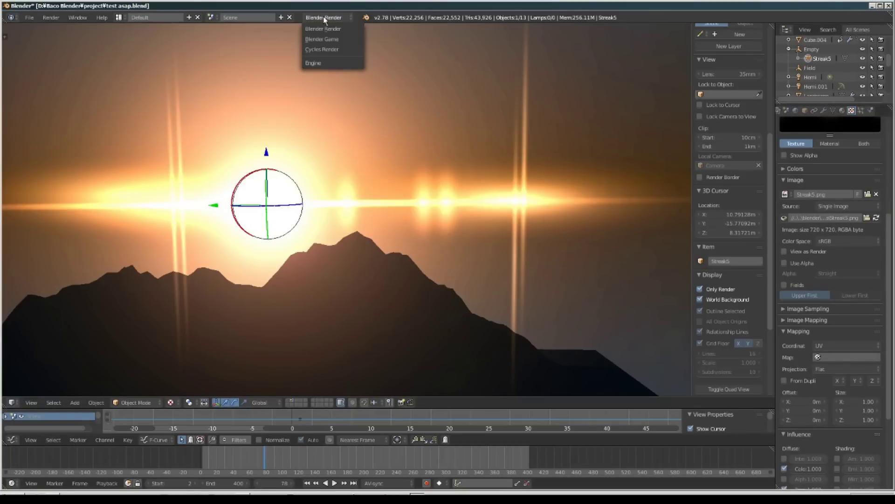
click(349, 39)
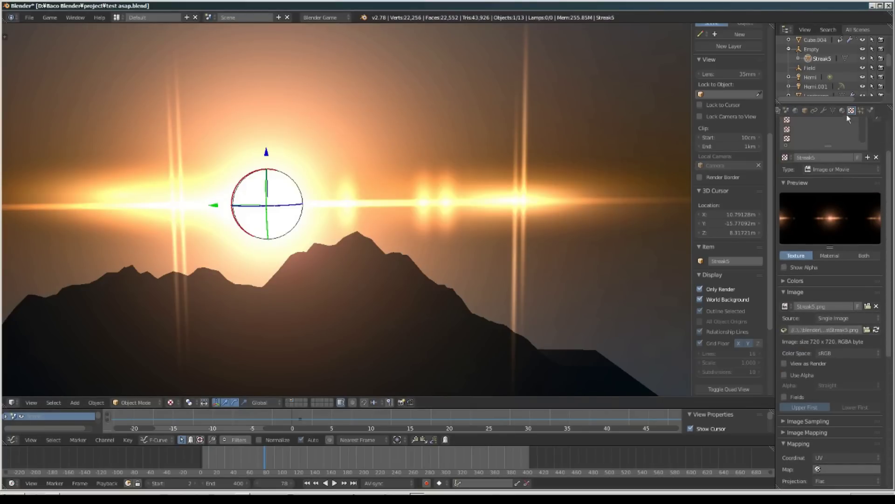
scroll(824, 256, down, 8)
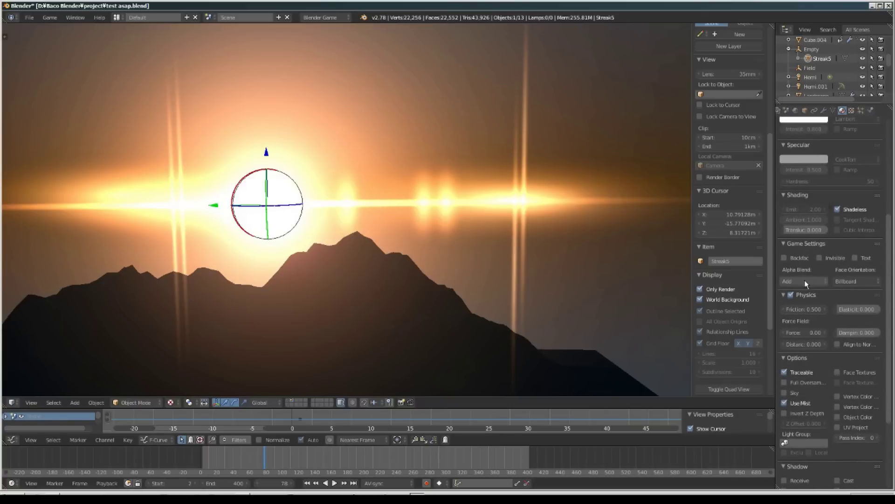
Set the flare material's alpha blend to Opaque for comparison, and set it back to Add.
click(805, 280)
click(794, 270)
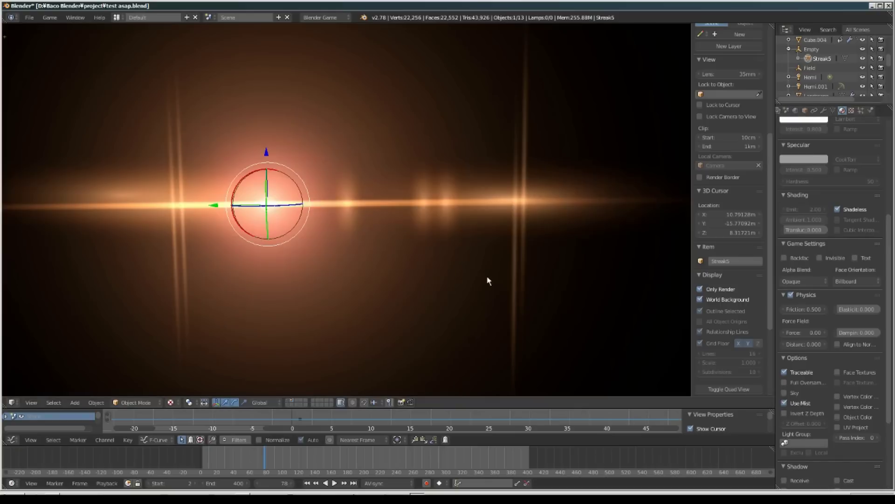
middle_drag(484, 258, 390, 258)
click(808, 281)
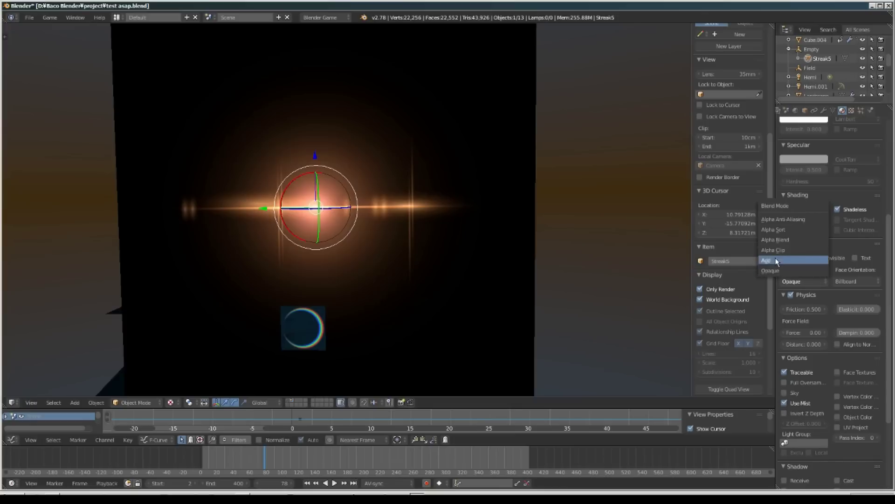
click(792, 261)
Deselect everything and examine from several angles how the sun flare blends over the mountains and floating rocks.
mouse_move(424, 253)
middle_down()
mouse_move(603, 249)
mouse_move(485, 253)
middle_up()
key(KP_0)
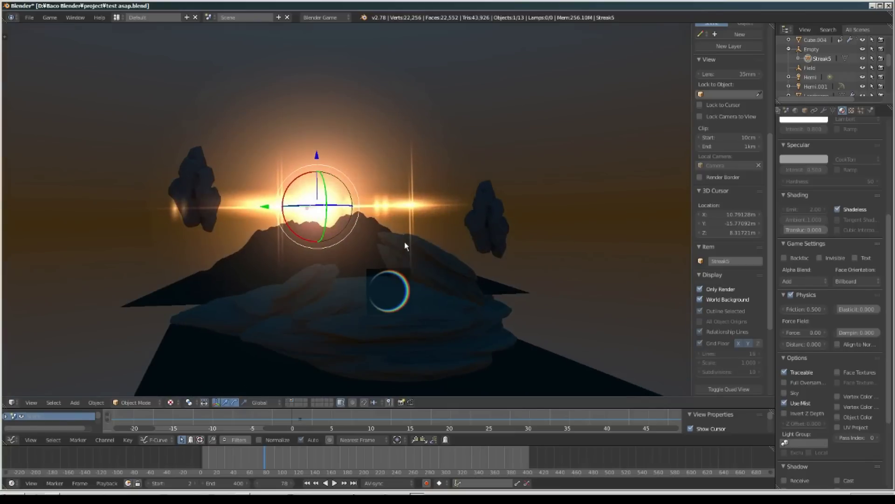
key(a)
mouse_move(404, 244)
middle_down()
mouse_move(458, 247)
mouse_move(364, 253)
mouse_move(379, 242)
middle_up()
scroll(344, 264, up, 2)
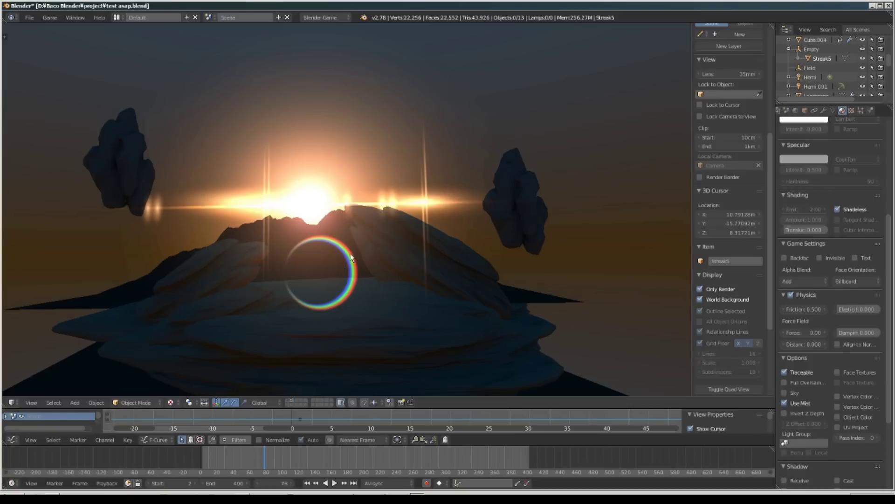
scroll(408, 299, up, 2)
middle_drag(521, 295, 479, 294)
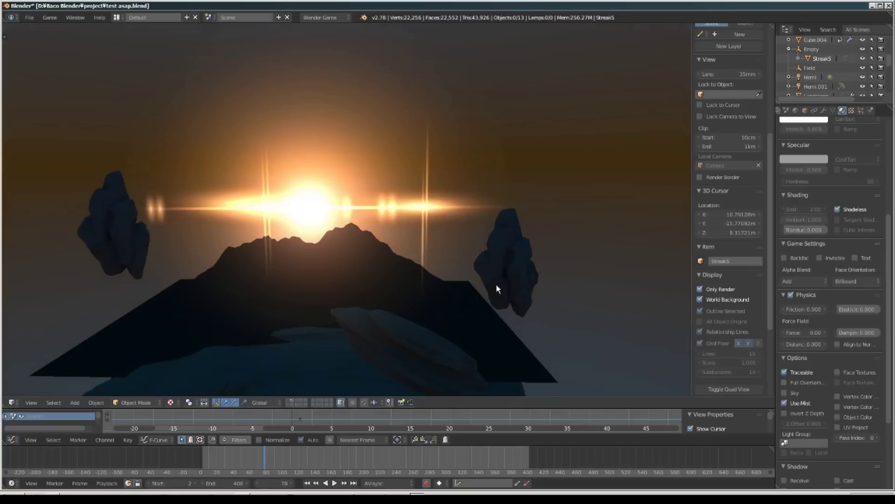
shift+middle_drag(414, 315, 485, 231)
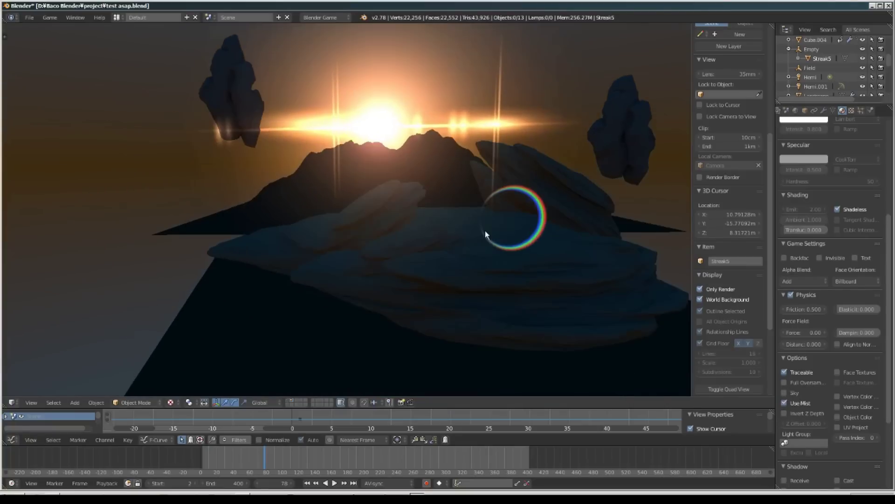
Show only the layer holding the mist planes and view them from above.
click(287, 400)
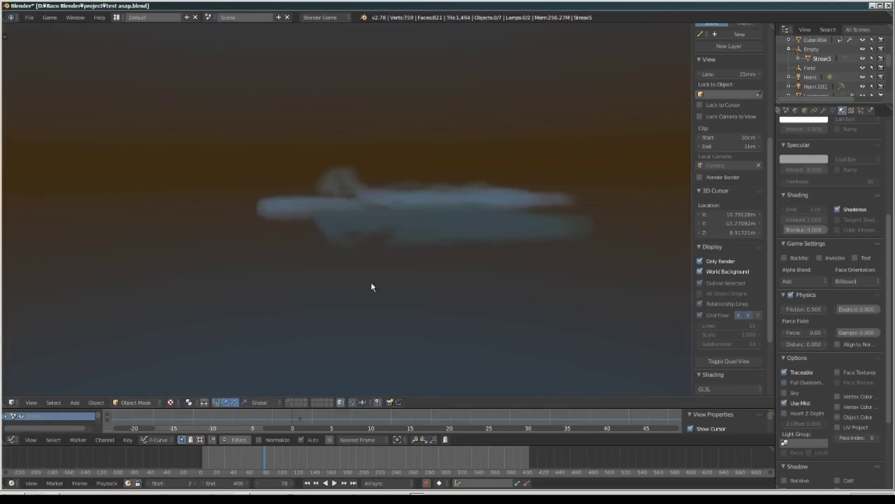
middle_drag(371, 282, 342, 275)
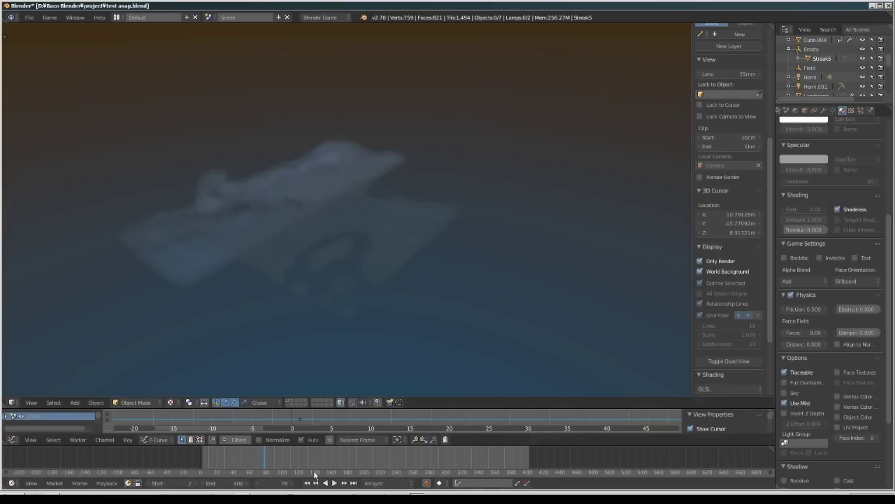
Play the animation of the mist briefly and examine its volume up close and from a distance.
key(alt+a)
key(alt+a)
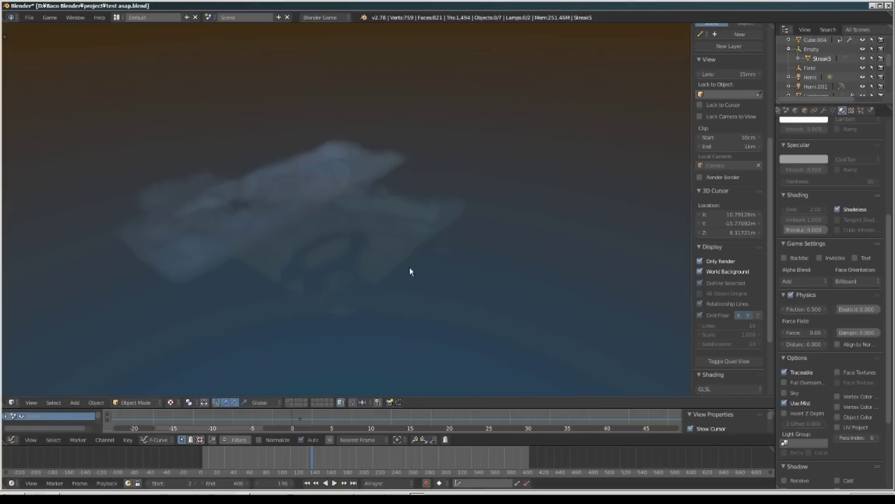
middle_drag(409, 267, 398, 307)
scroll(397, 306, up, 4)
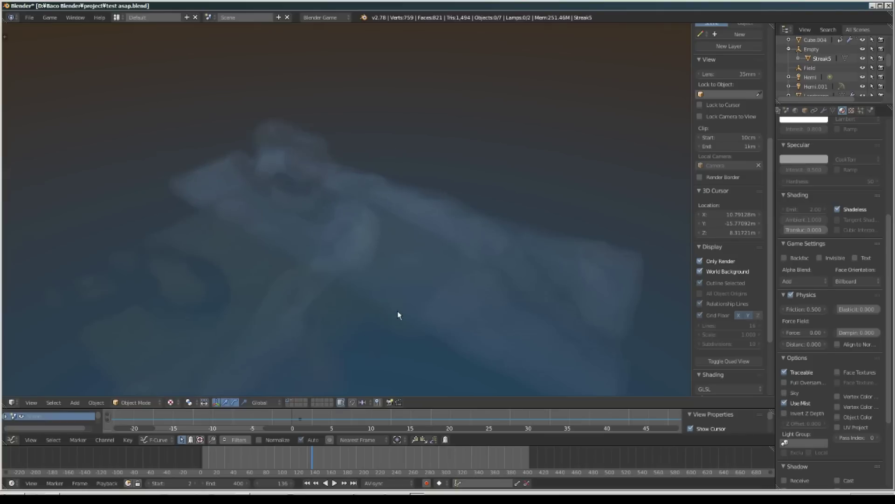
scroll(397, 308, down, 5)
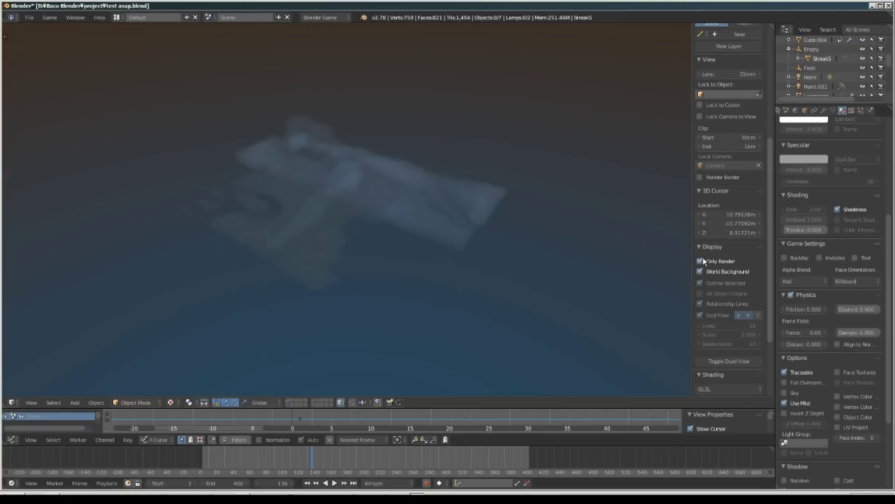
Turn off Only Render, select the long mist plane at the back and bring up its physics settings.
click(703, 259)
middle_drag(535, 256, 438, 276)
right_click(419, 260)
click(871, 111)
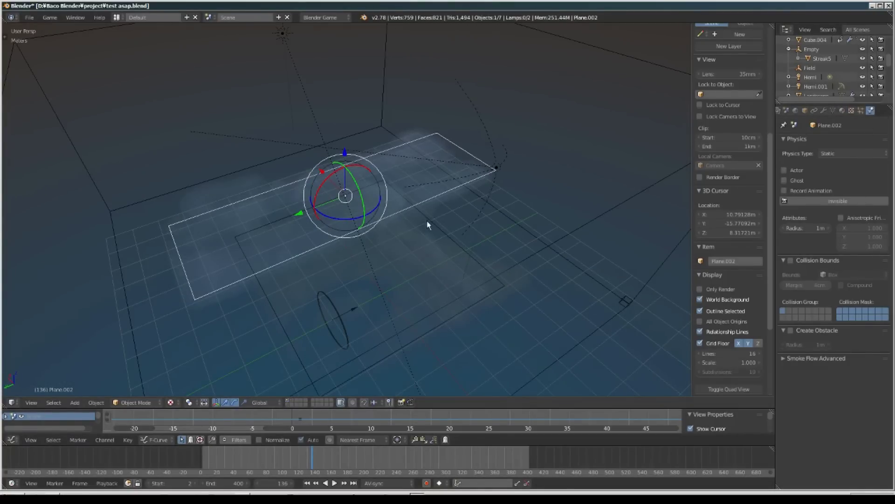
Search the commands for smoke, and switch the render engine to Blender Render to bring up the plane's smoke settings.
key(space)
text(smoke)
click(338, 19)
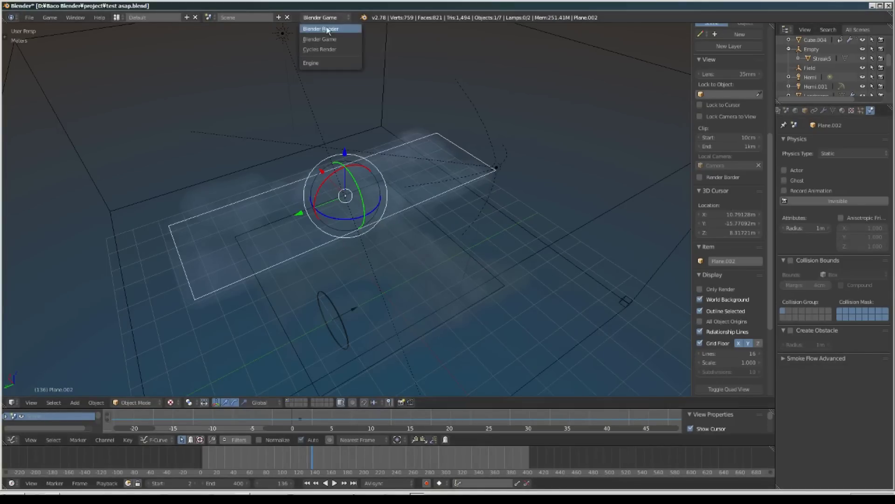
click(326, 28)
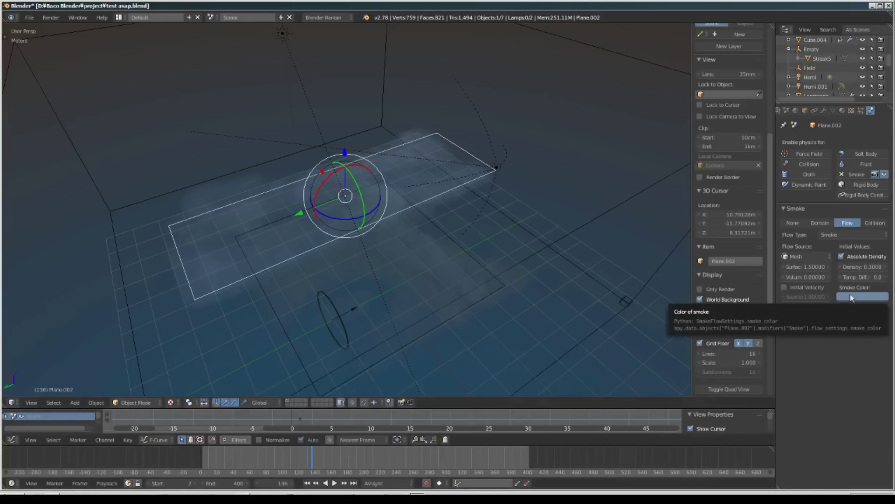
Select the wider mist plane in front to review its smoke flow settings.
middle_drag(497, 265, 500, 255)
right_click(492, 260)
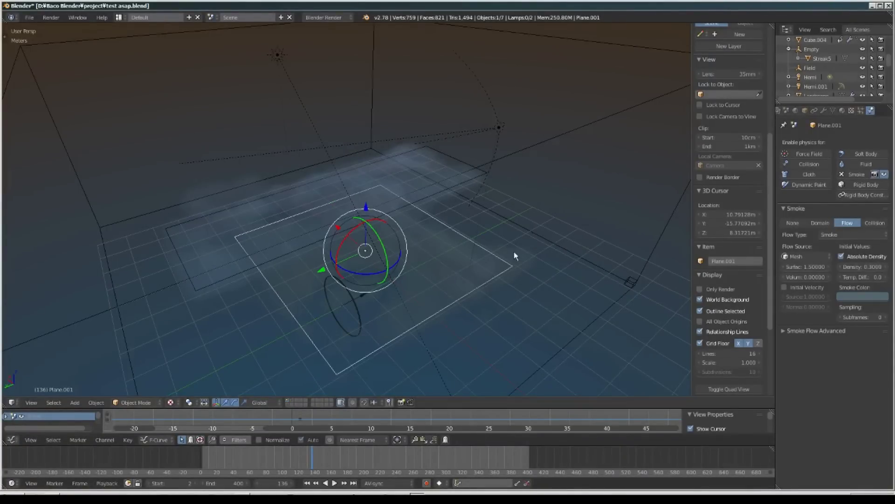
scroll(514, 256, down, 3)
Select the Smoke Domain box and review its resolution, behavior and smoke cache settings.
right_click(627, 125)
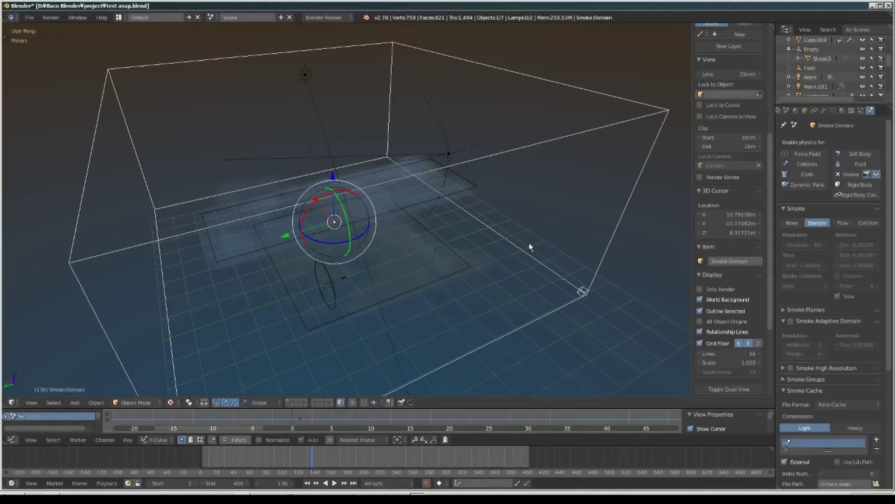
middle_drag(530, 248, 558, 229)
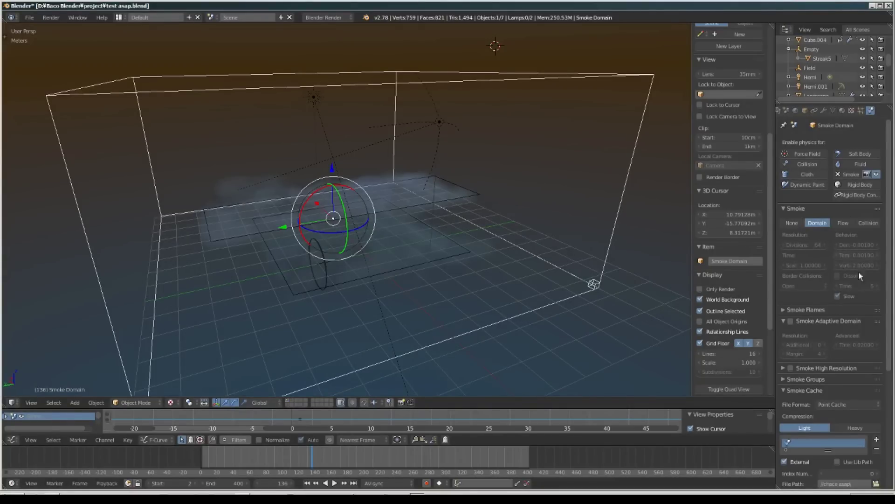
scroll(854, 282, down, 1)
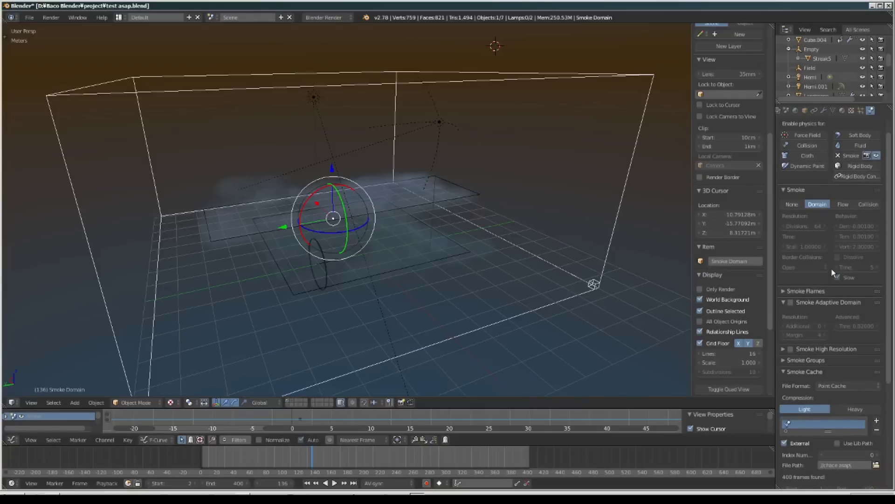
scroll(831, 268, down, 8)
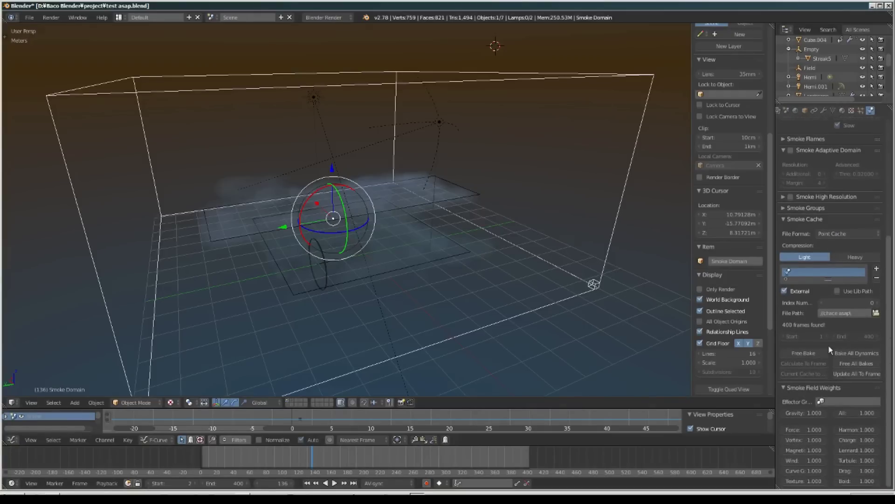
scroll(420, 226, up, 5)
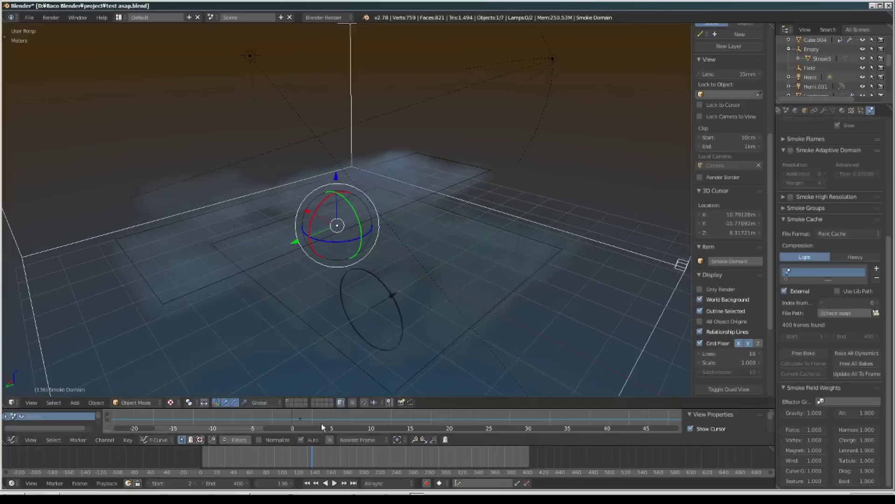
Play the smoke animation backwards, scrub the timeline to frame 126 and examine the smoke from several angles.
key(shift+alt+a)
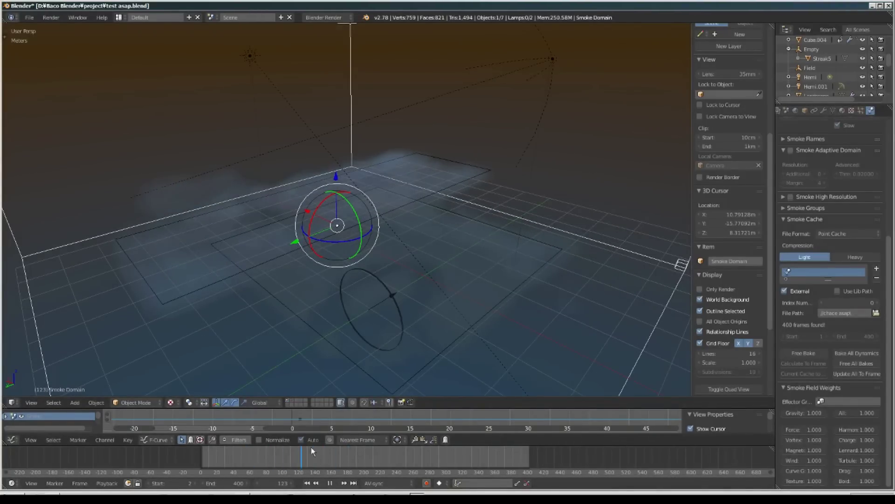
drag(379, 446, 304, 447)
key(alt+a)
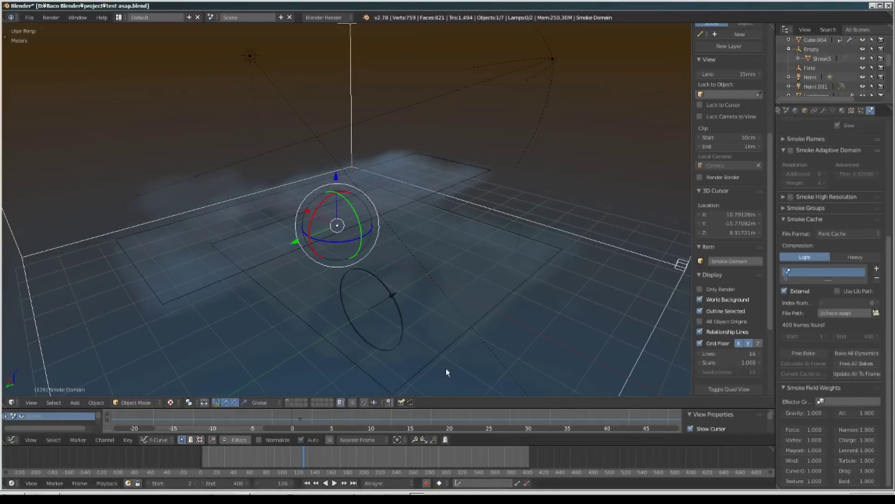
middle_drag(446, 368, 379, 356)
scroll(793, 314, up, 9)
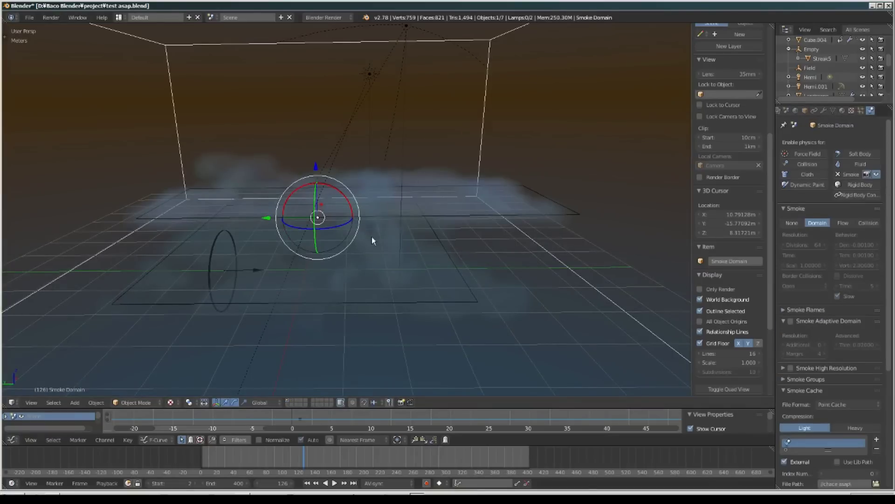
middle_drag(372, 237, 431, 255)
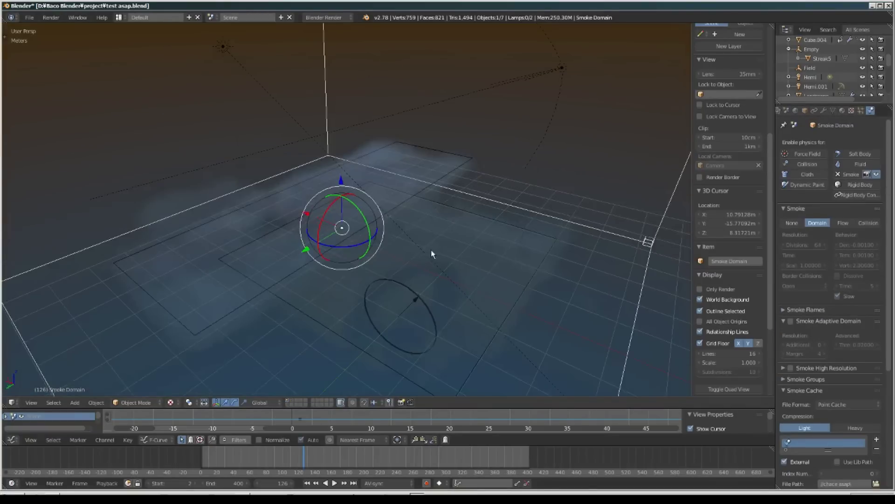
Select the wind force field to show its settings, and point out the Force Field types among the objects that can be added.
right_click(407, 287)
middle_drag(478, 294, 438, 282)
key(shift+a)
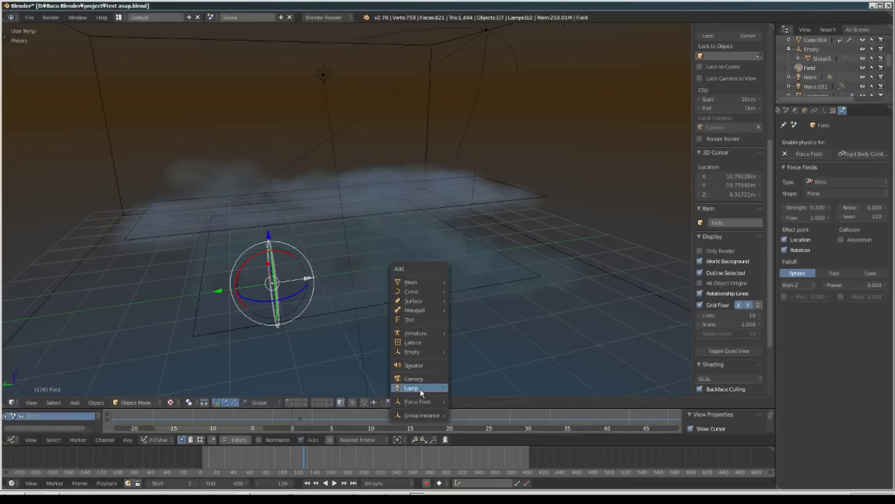
mouse_move(422, 401)
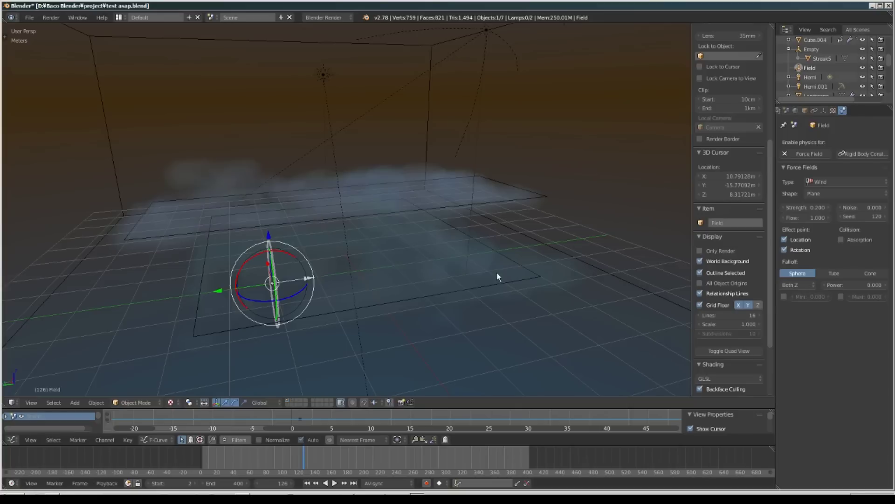
middle_drag(498, 277, 457, 277)
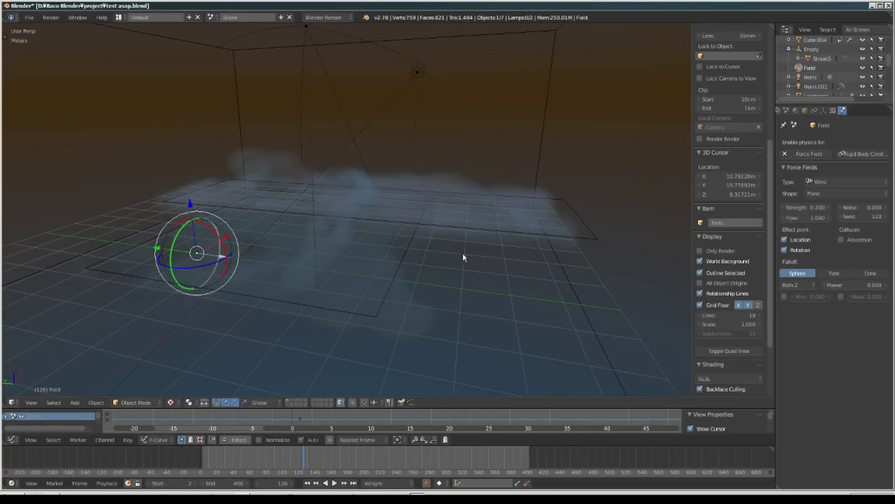
shift+middle_drag(231, 277, 438, 158)
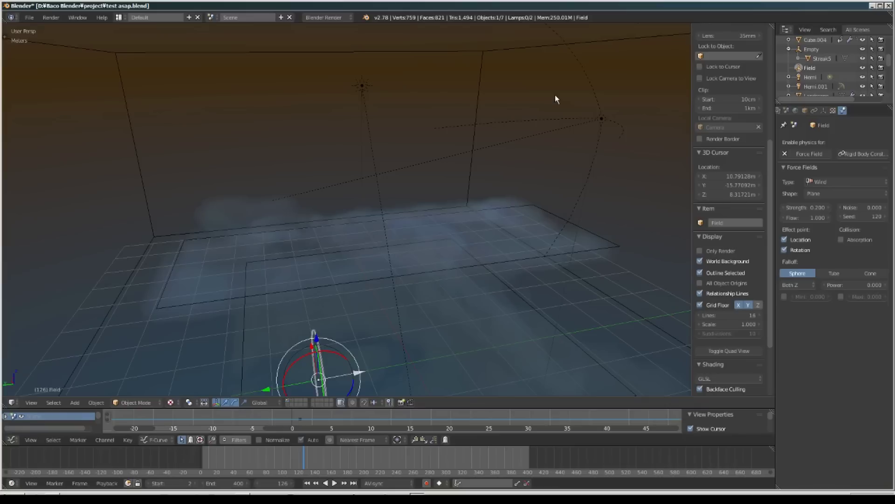
Inspect the lamp settings of the orange sun lamp and the blue hemi lamp above the smoke.
right_click(363, 88)
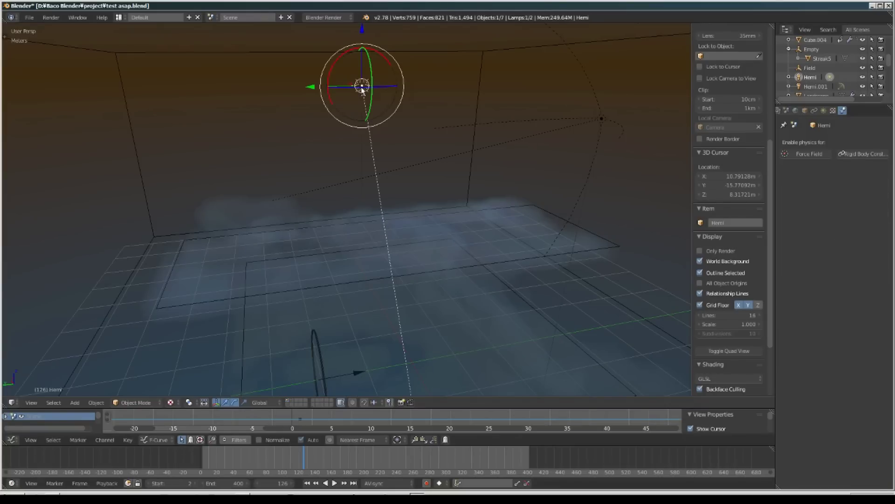
click(824, 110)
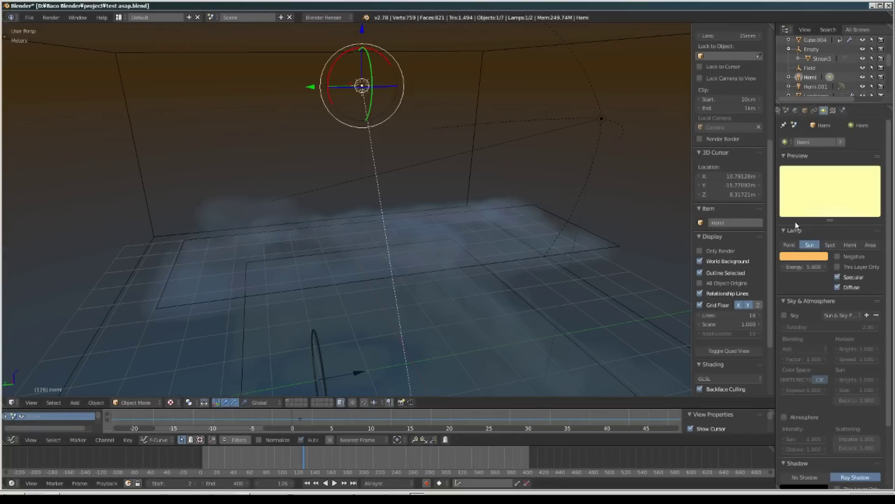
middle_drag(413, 169, 447, 184)
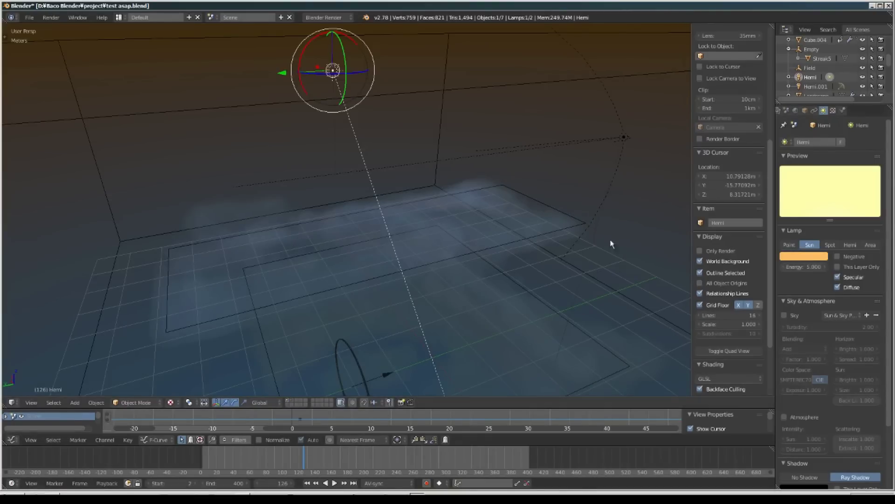
right_click(625, 138)
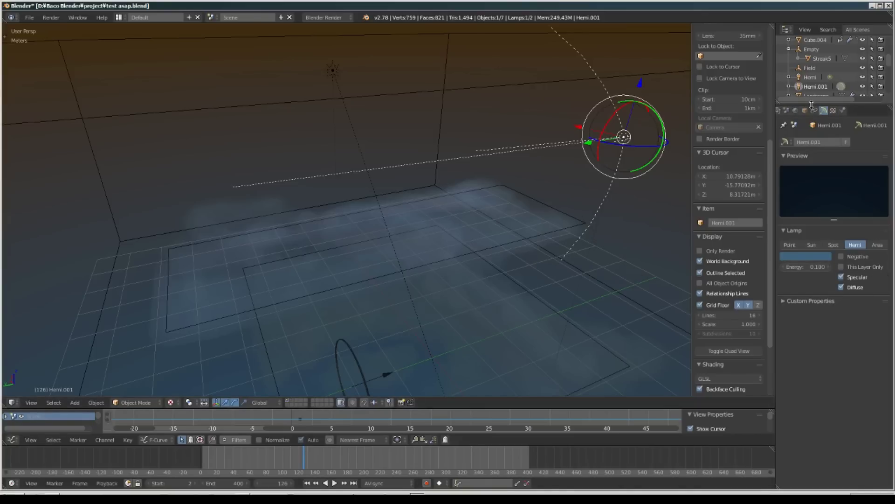
Review the World's horizon and zenith colors, and keep Environment Lighting on Sky Texture.
click(796, 110)
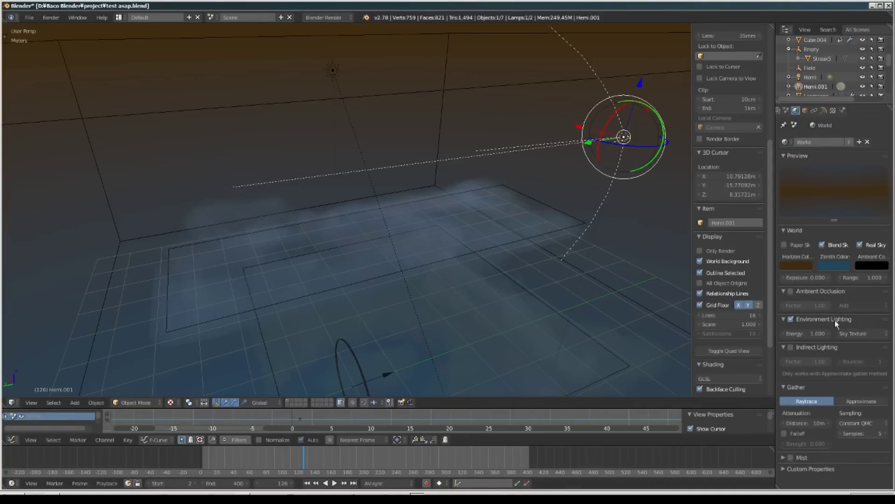
click(857, 334)
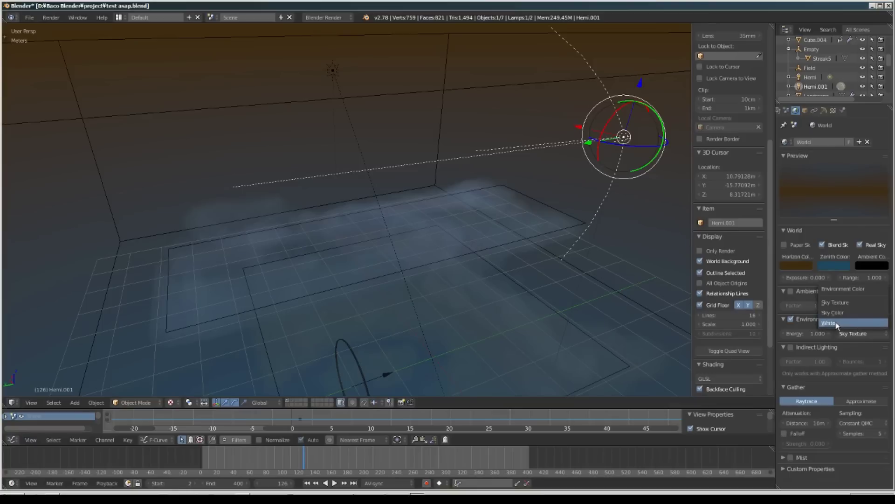
click(837, 304)
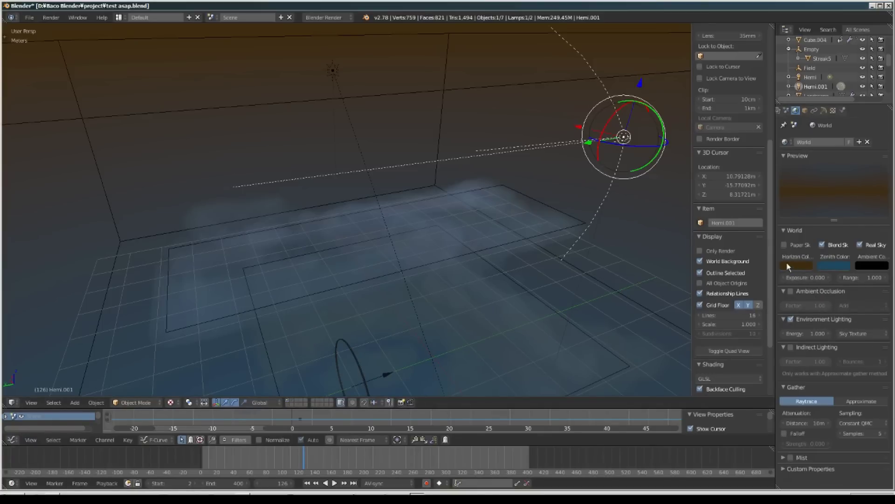
middle_drag(408, 247, 404, 224)
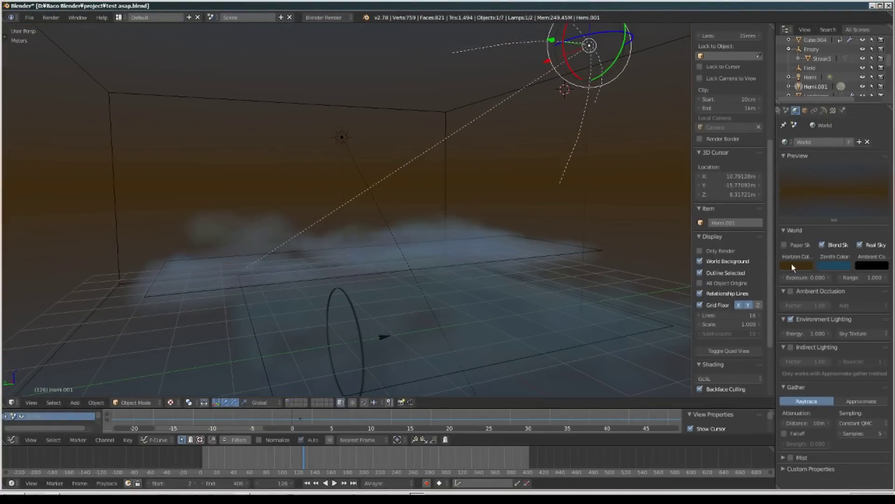
middle_drag(492, 237, 452, 234)
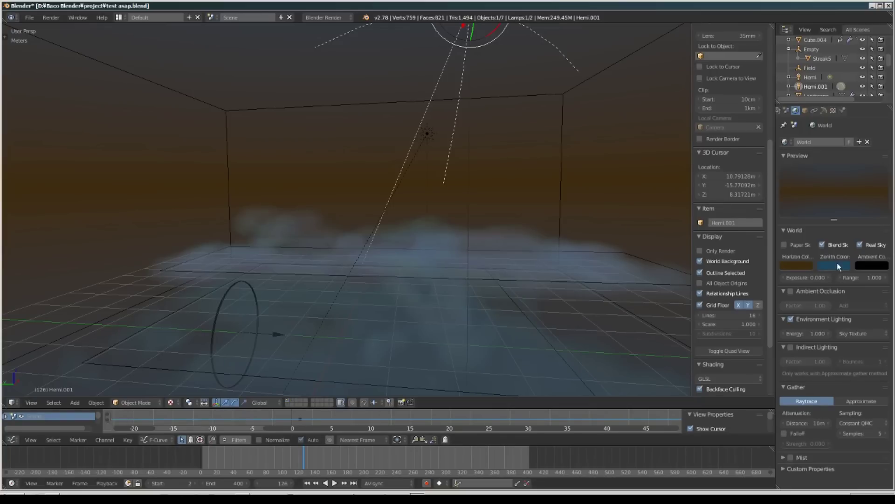
Toggle Only Render on and off several times to compare the smoke with and without overlays, leaving it off.
middle_drag(584, 251, 615, 258)
click(700, 261)
click(700, 261)
click(700, 260)
click(700, 260)
click(701, 260)
click(701, 261)
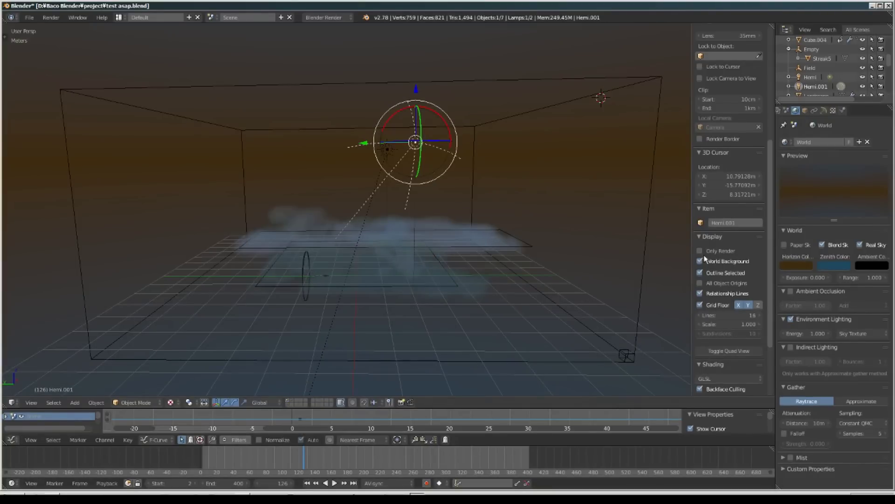
Play the smoke animation from an early frame, then scrub to frame 100 and stop playback.
middle_drag(371, 272, 386, 291)
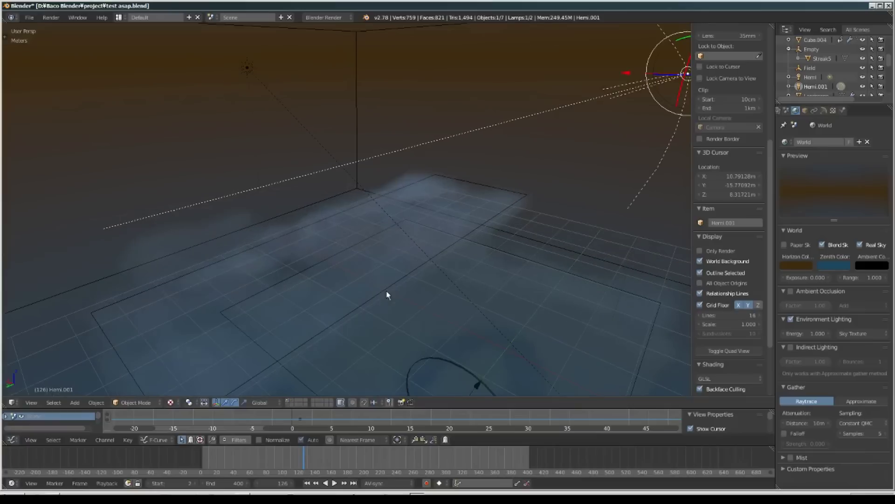
click(224, 457)
key(alt+a)
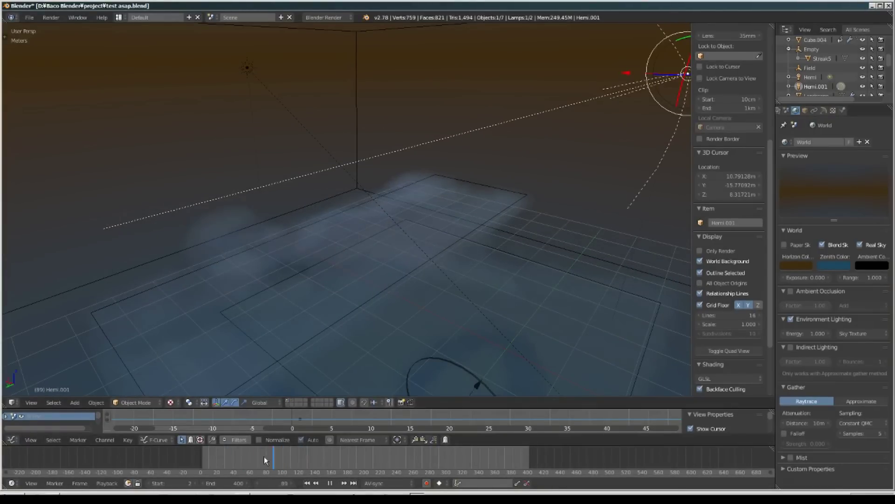
drag(252, 457, 282, 456)
key(alt+a)
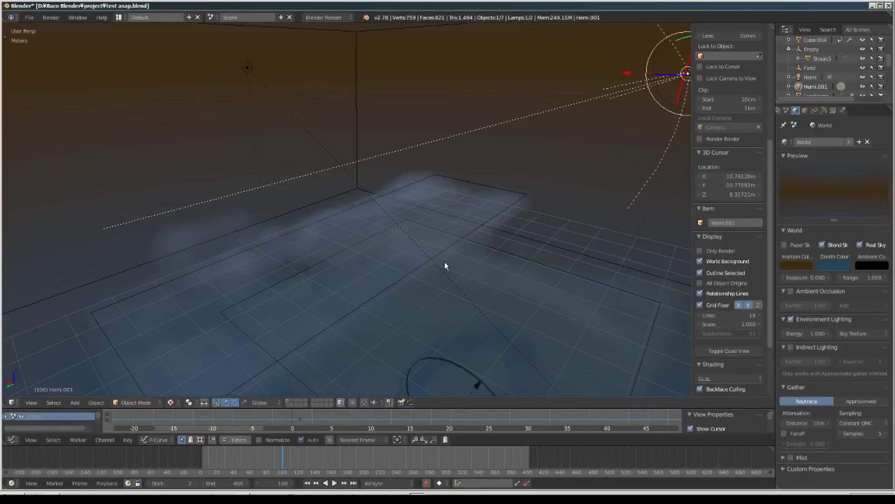
Show the second layer together with the smoke, go to frame 13 and bring the creature into view.
key(shift+2)
drag(270, 458, 211, 458)
middle_drag(542, 257, 486, 255)
scroll(578, 273, up, 3)
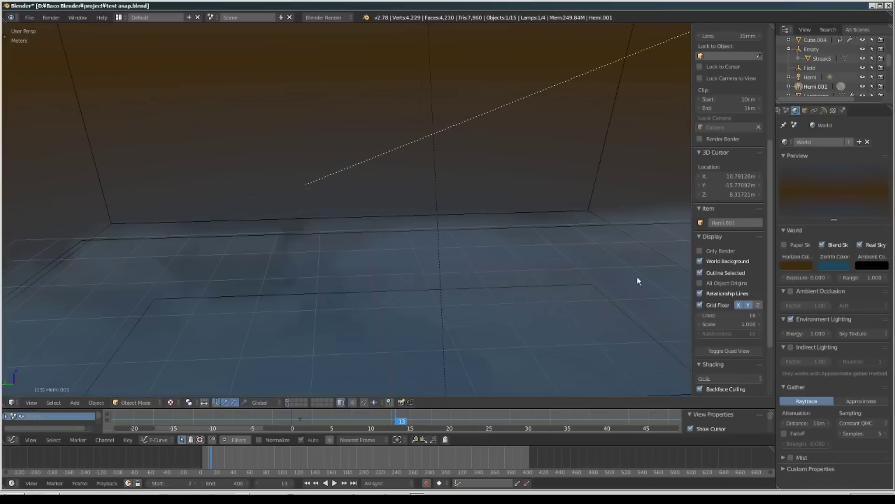
middle_drag(637, 279, 628, 308)
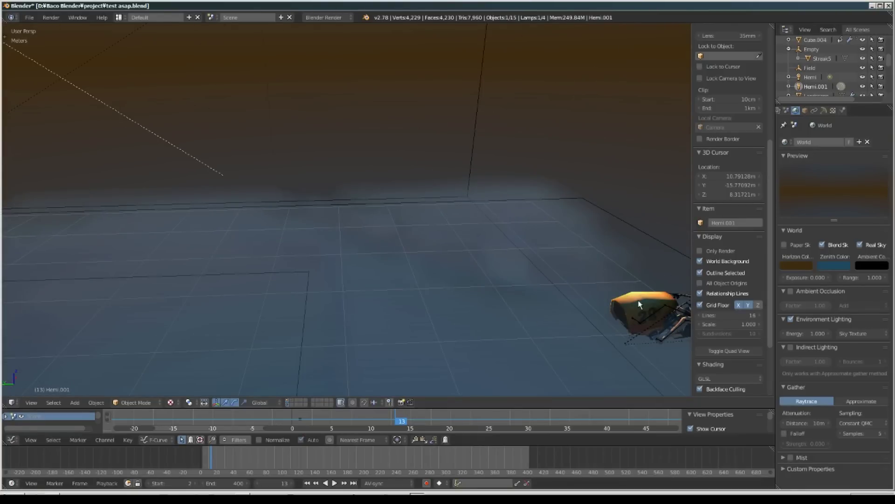
Select the flying vehicle and review its Smoke Collision physics, keeping the collision type on Animated.
right_click(639, 301)
shift+middle_drag(591, 257, 334, 201)
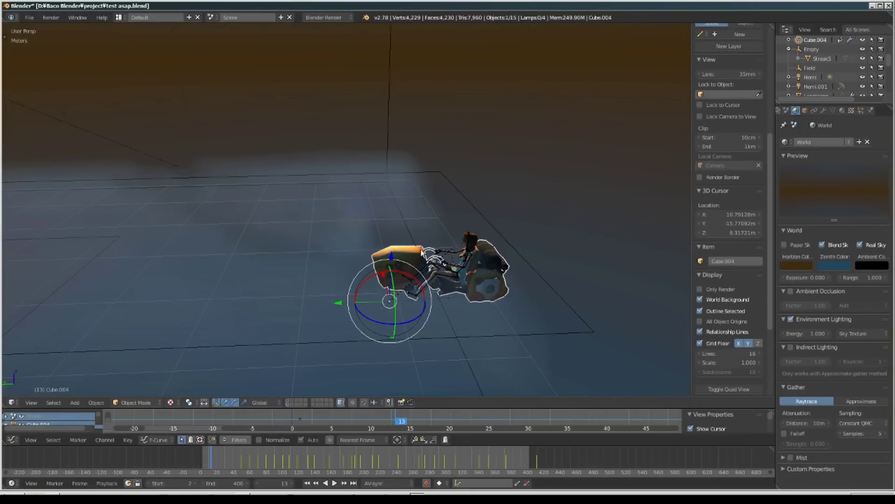
click(870, 110)
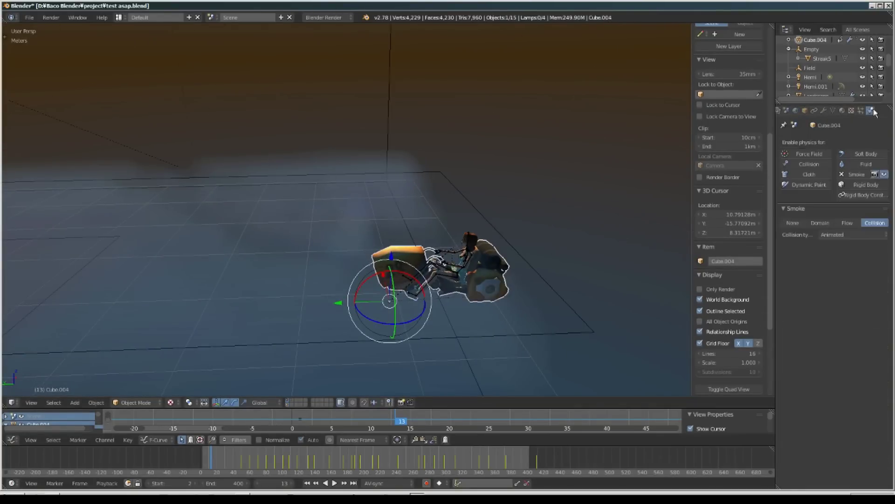
click(868, 239)
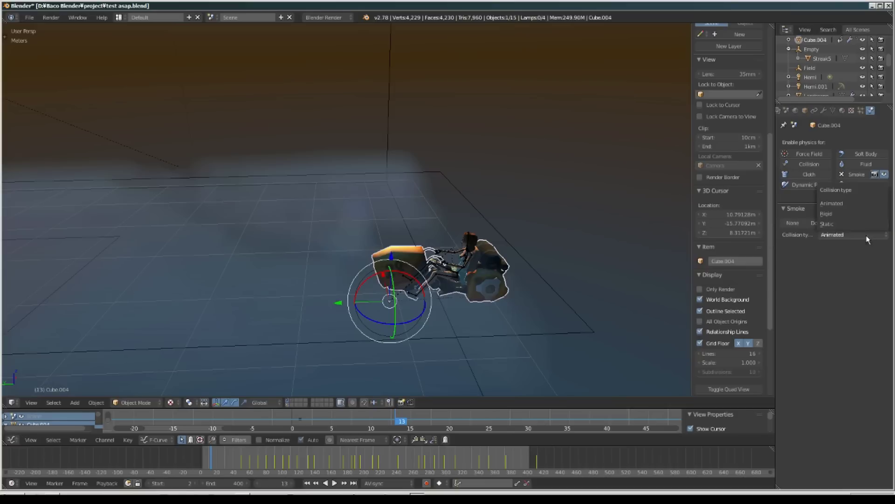
click(836, 203)
Play the vehicle's flight through the smoke from a wider view and stop playback at frame 74.
middle_drag(296, 256, 329, 250)
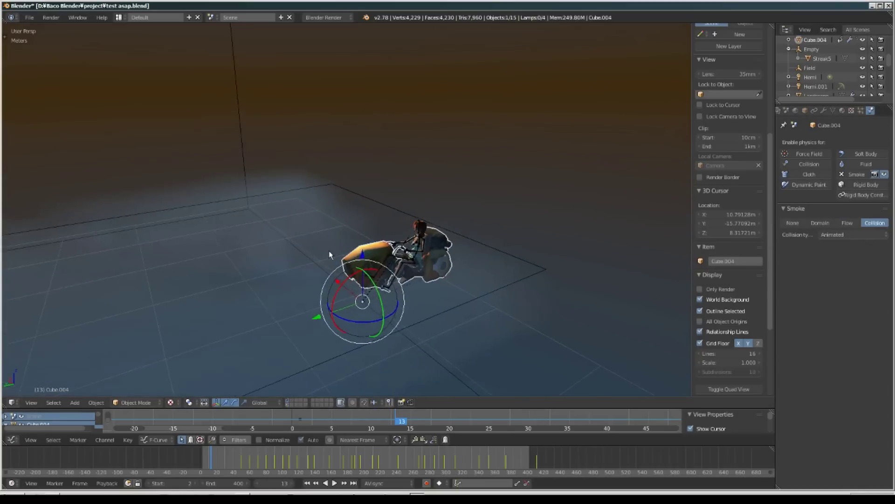
scroll(329, 252, down, 5)
middle_drag(267, 250, 350, 249)
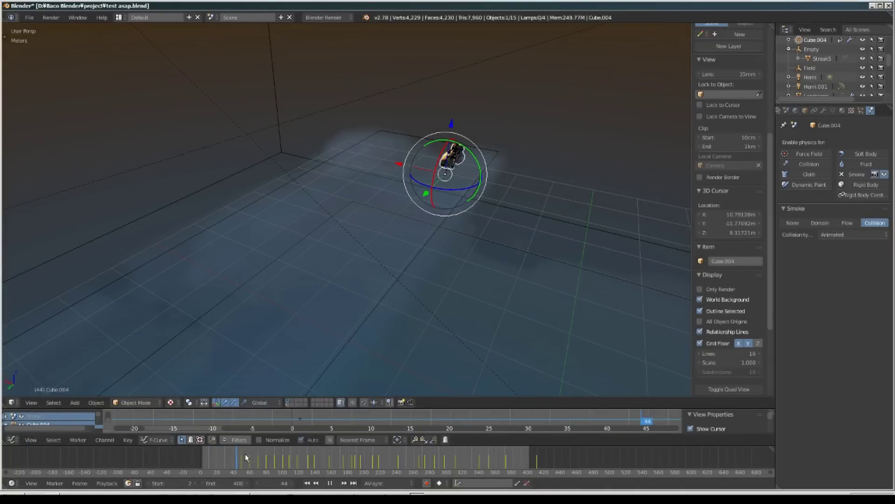
key(space)
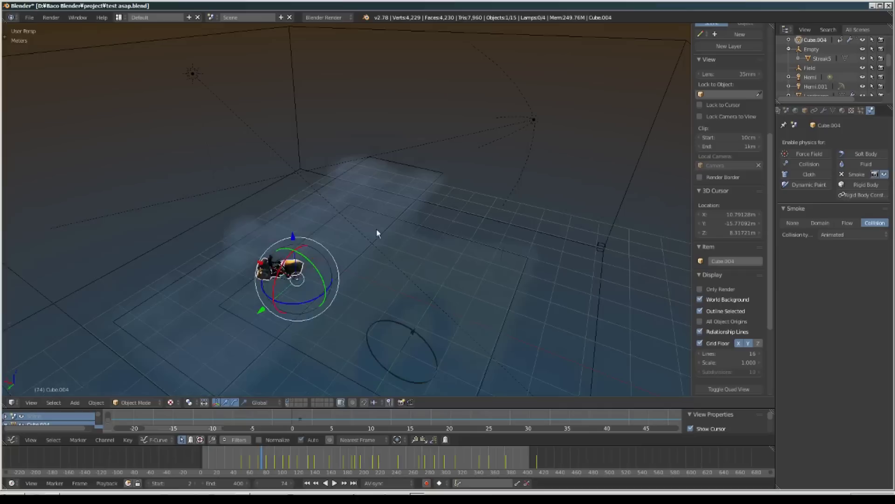
Enable Only Render and replay the animation from the start, scrubbing back to examine how the vehicle disturbs the mist.
click(700, 290)
middle_drag(590, 285, 499, 289)
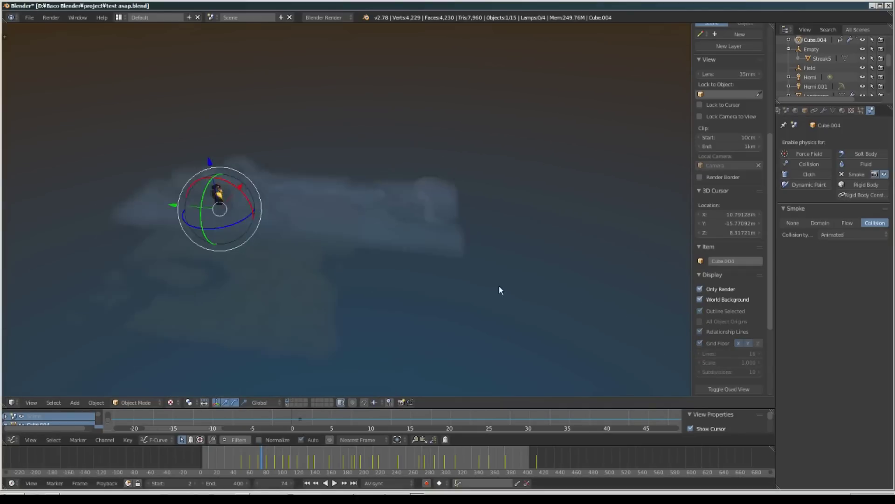
scroll(354, 460, up, 1)
click(307, 483)
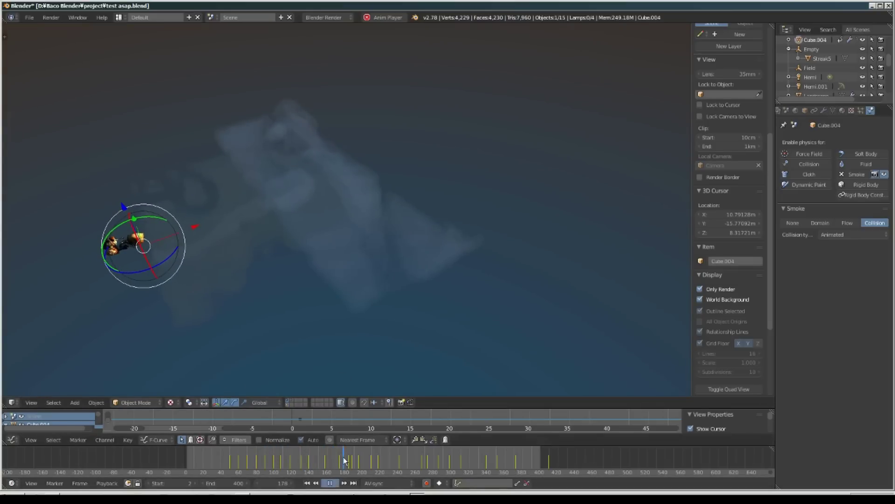
drag(344, 460, 256, 450)
click(328, 483)
key(alt+a)
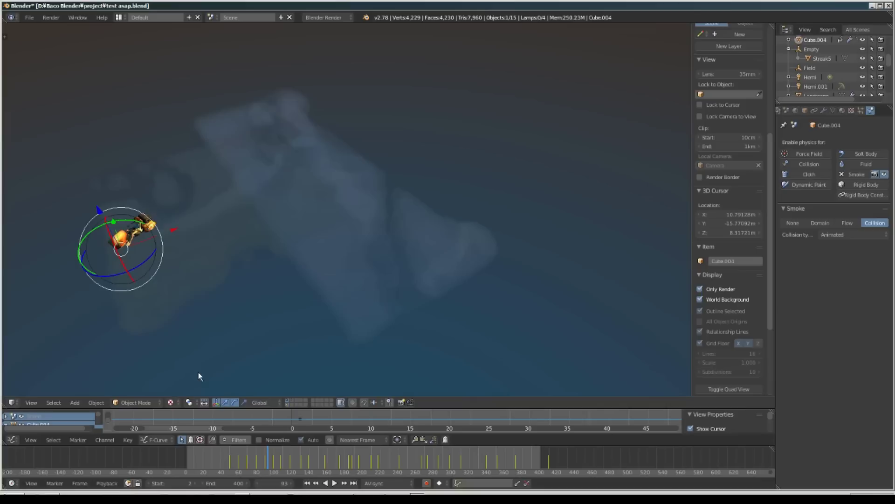
Return to frame 2, show the landscape layer together with the smoke and look through the camera.
click(307, 483)
middle_drag(343, 299, 411, 277)
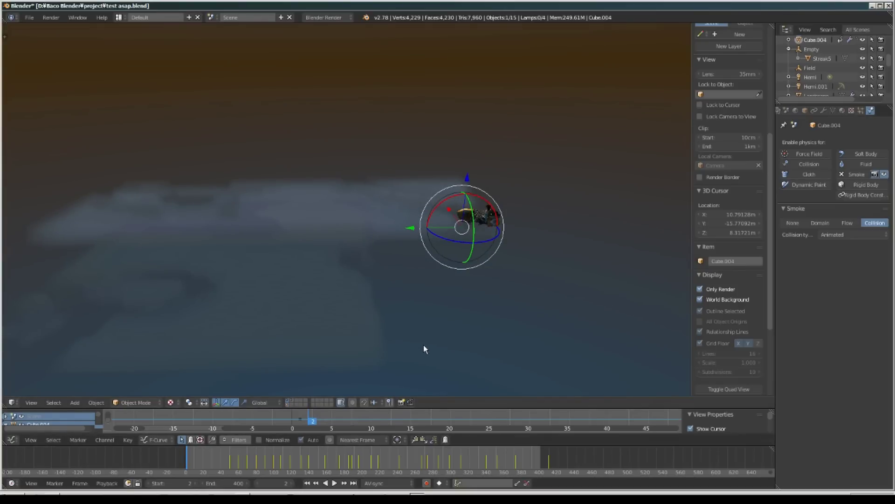
key(shift+2)
middle_drag(351, 292, 445, 271)
scroll(407, 281, up, 4)
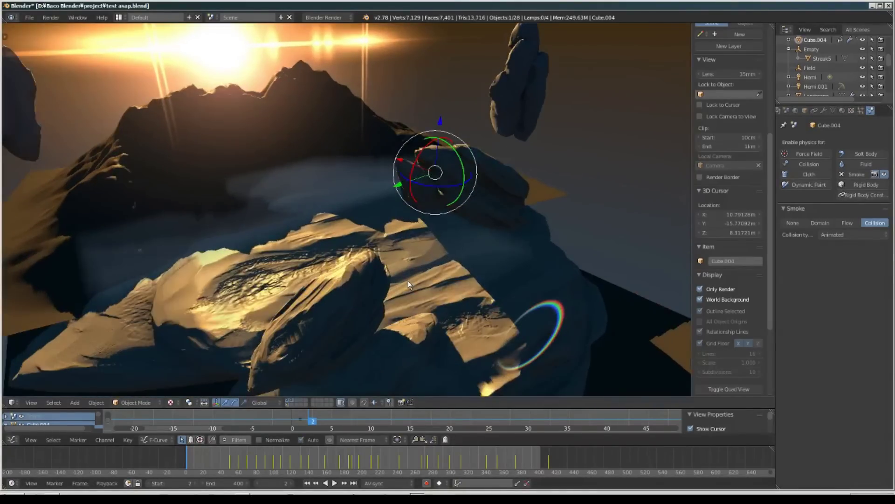
key(KP_0)
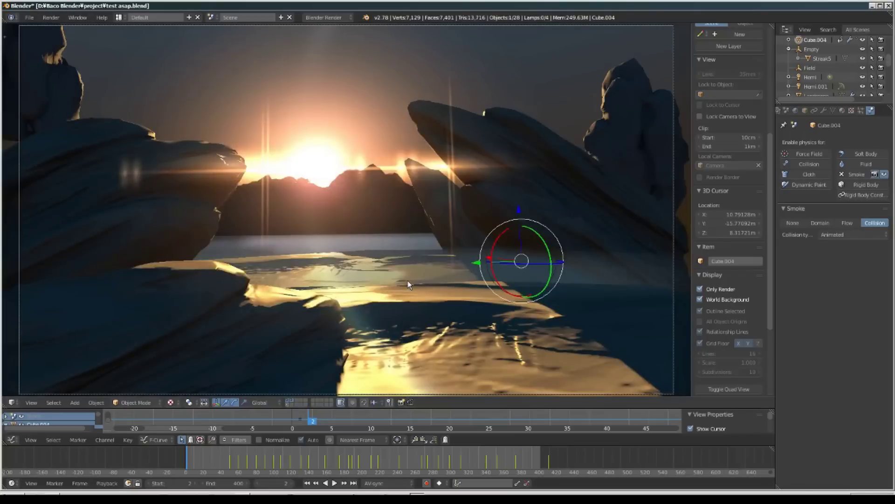
Play the complete scene through the camera with everything deselected, then scrub back near the start and stop playback.
click(307, 484)
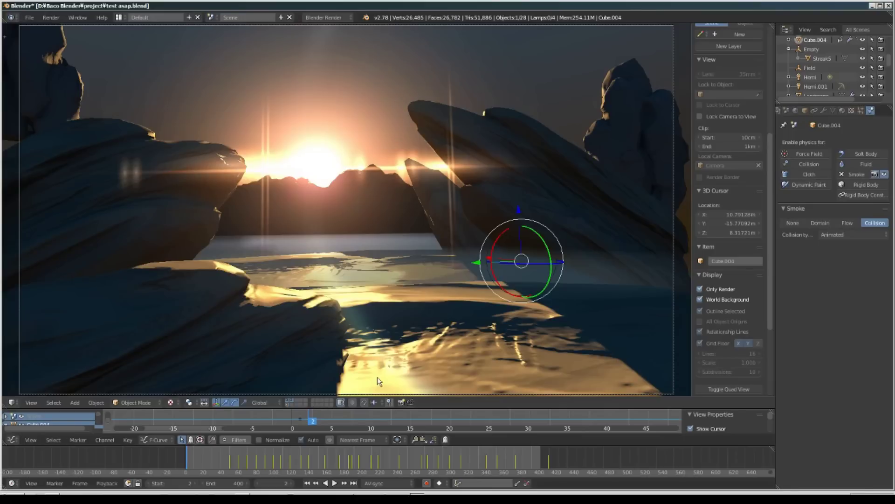
key(alt+a)
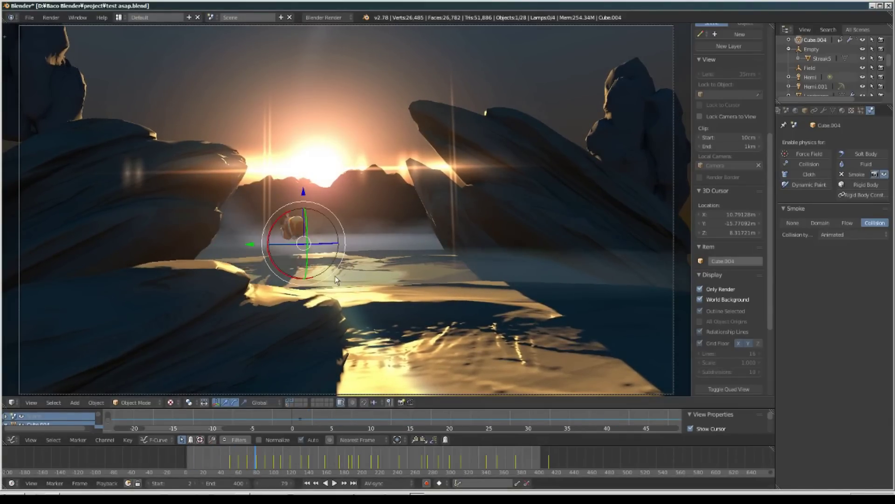
key(a)
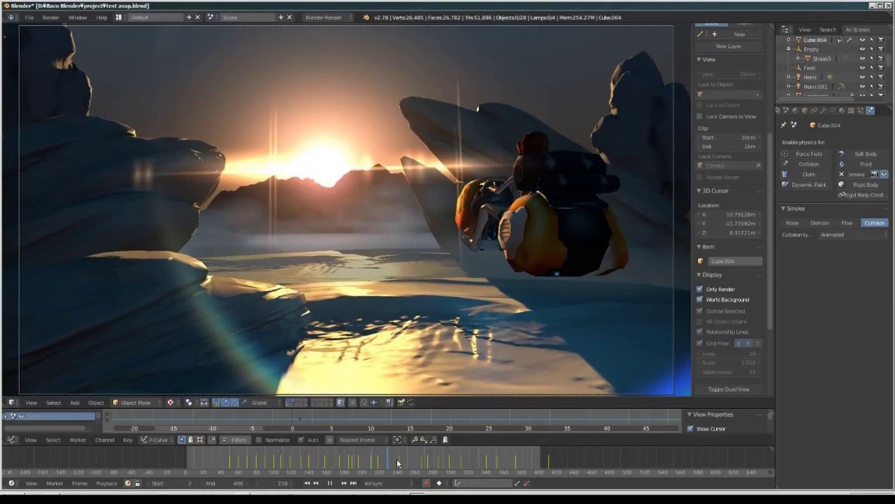
drag(433, 461, 191, 454)
key(alt+a)
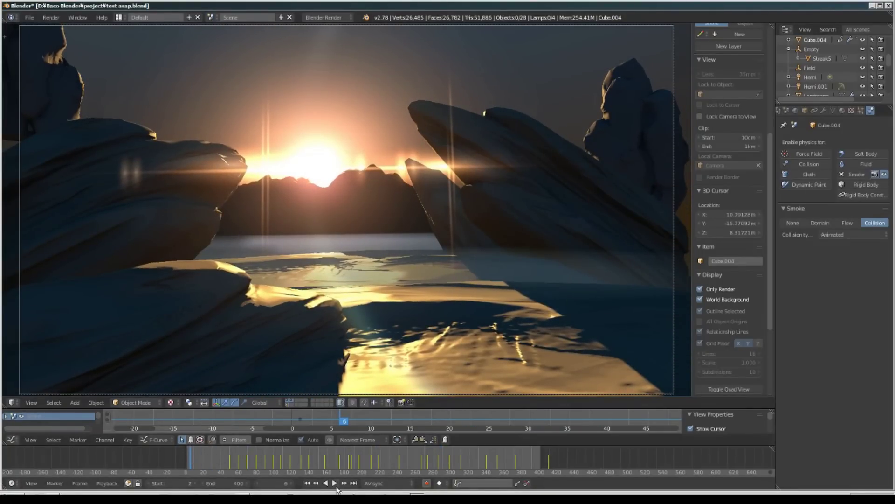